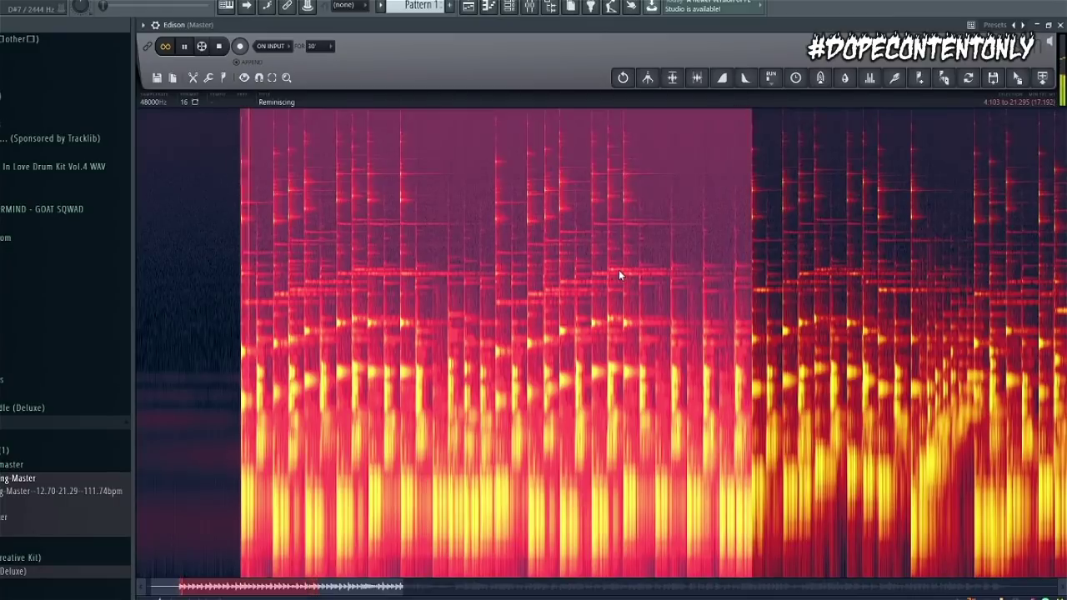
Tighten the start of the audio selection to the first hit, at about 4.137 s
scroll(197, 258, up, 4)
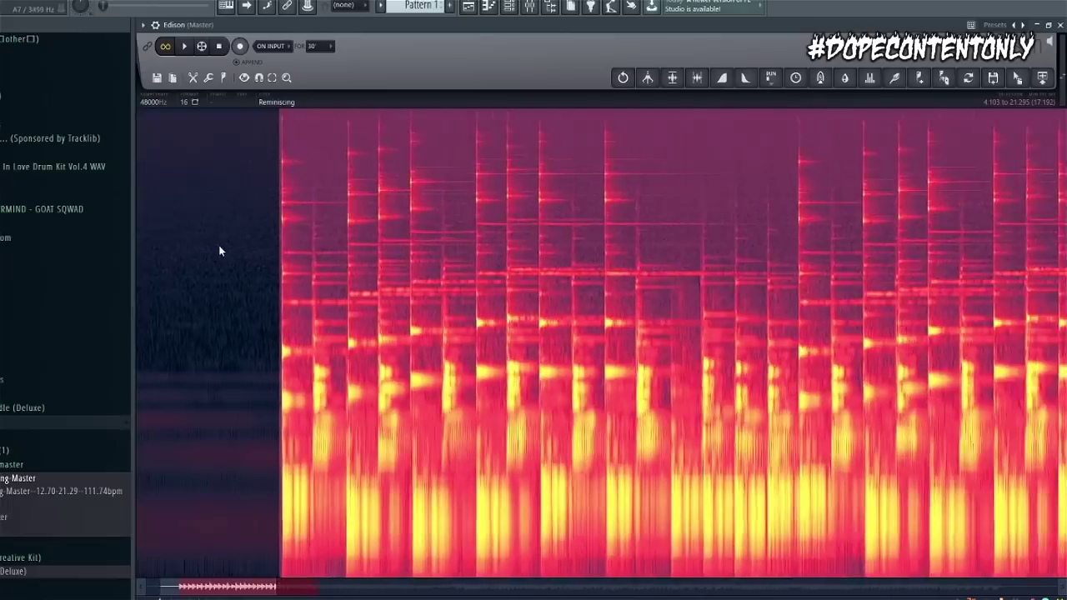
scroll(303, 201, up, 3)
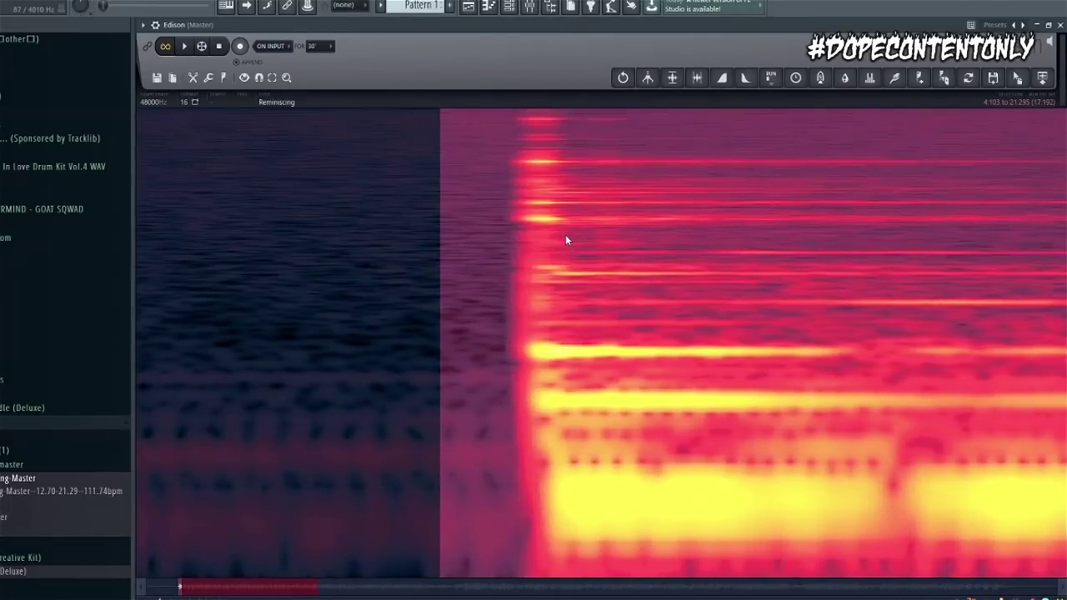
scroll(567, 237, up, 2)
drag(365, 223, 475, 219)
scroll(480, 218, down, 3)
scroll(492, 219, down, 8)
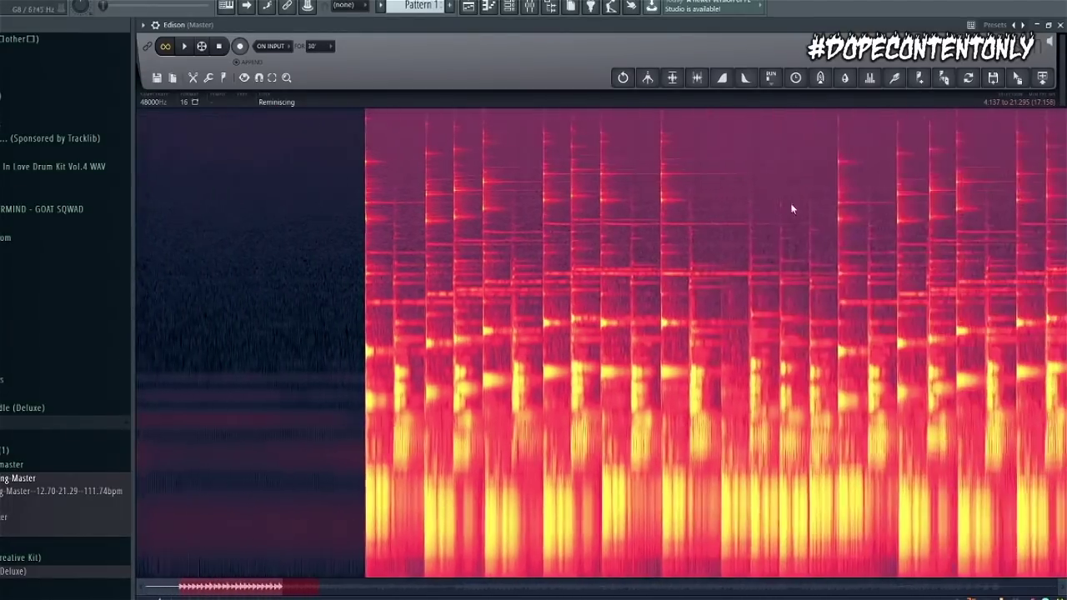
Pull the end of the audio selection back to just before the next hit, at about 21.290 s
scroll(935, 215, up, 8)
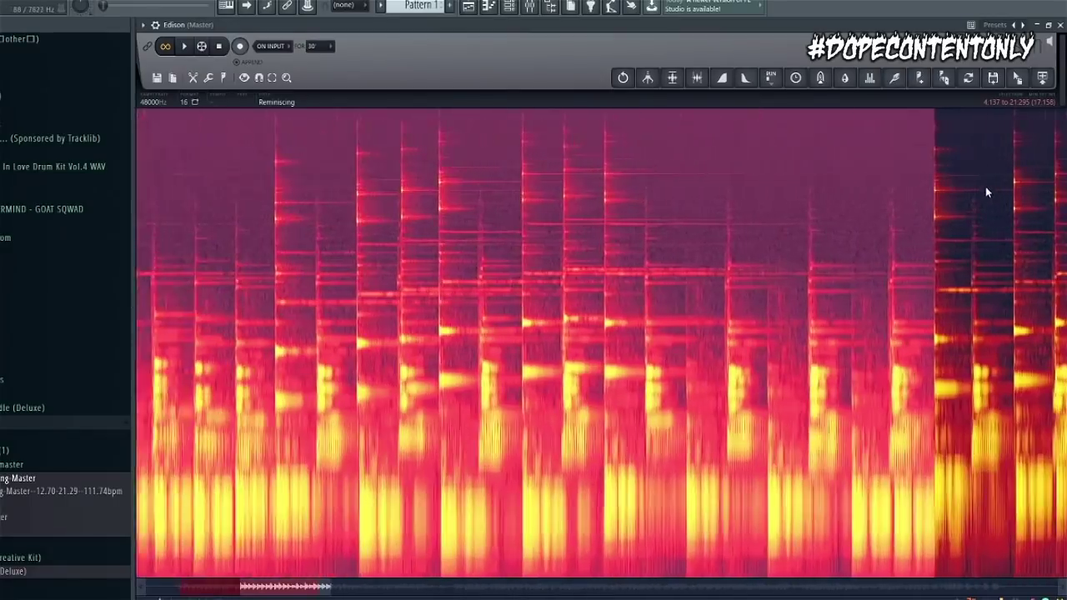
scroll(830, 179, up, 2)
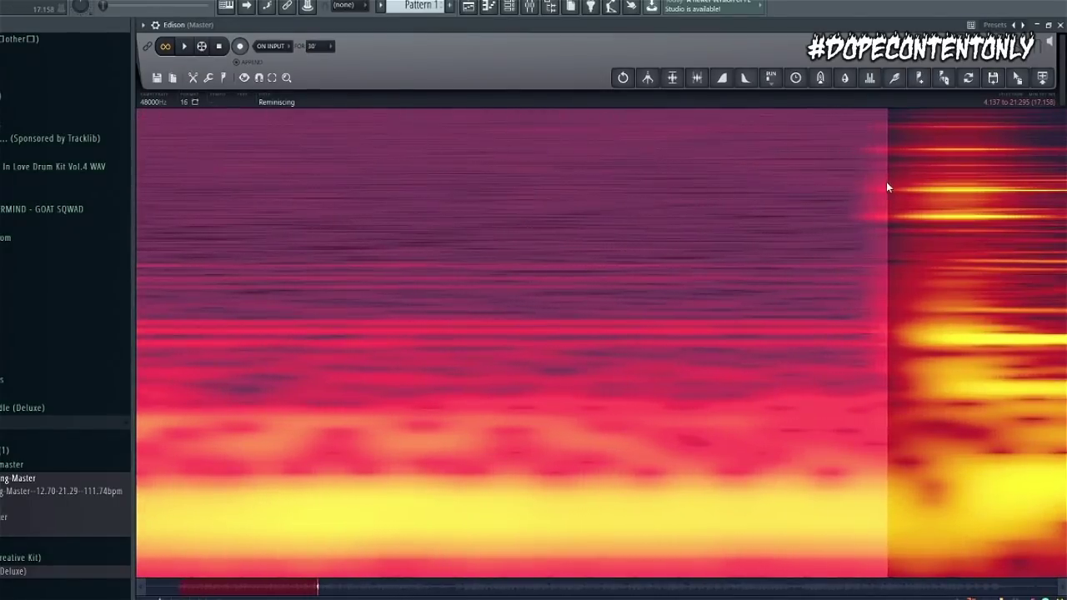
drag(886, 182, 839, 193)
scroll(857, 186, up, 3)
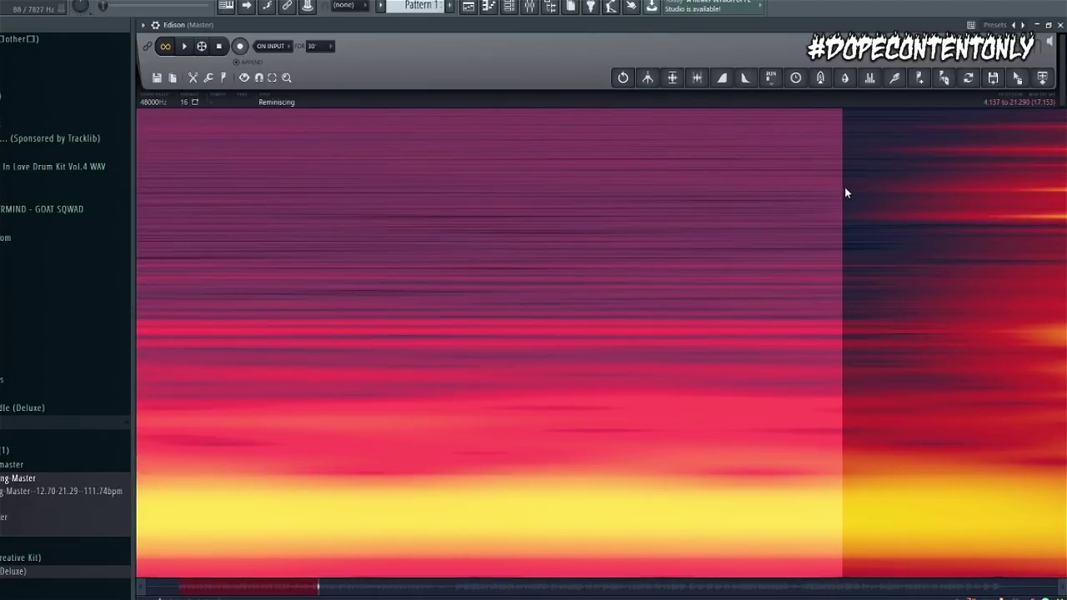
scroll(844, 190, down, 5)
scroll(839, 187, down, 3)
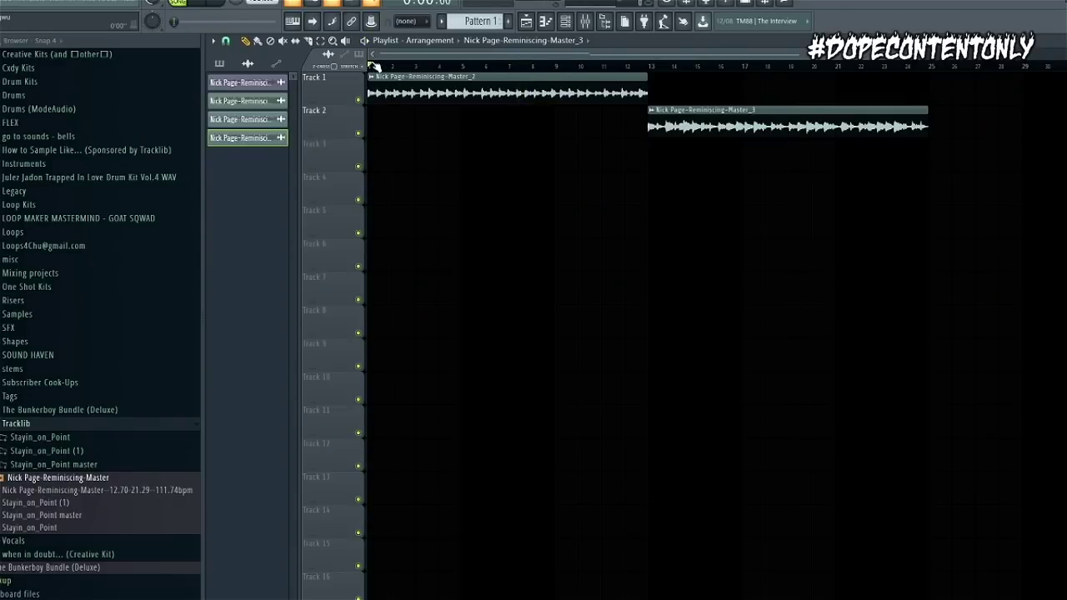
Stretch the Track 1 audio clip to 16 bars so it ends at bar 17, and start playback
scroll(375, 67, up, 5)
scroll(379, 74, down, 3)
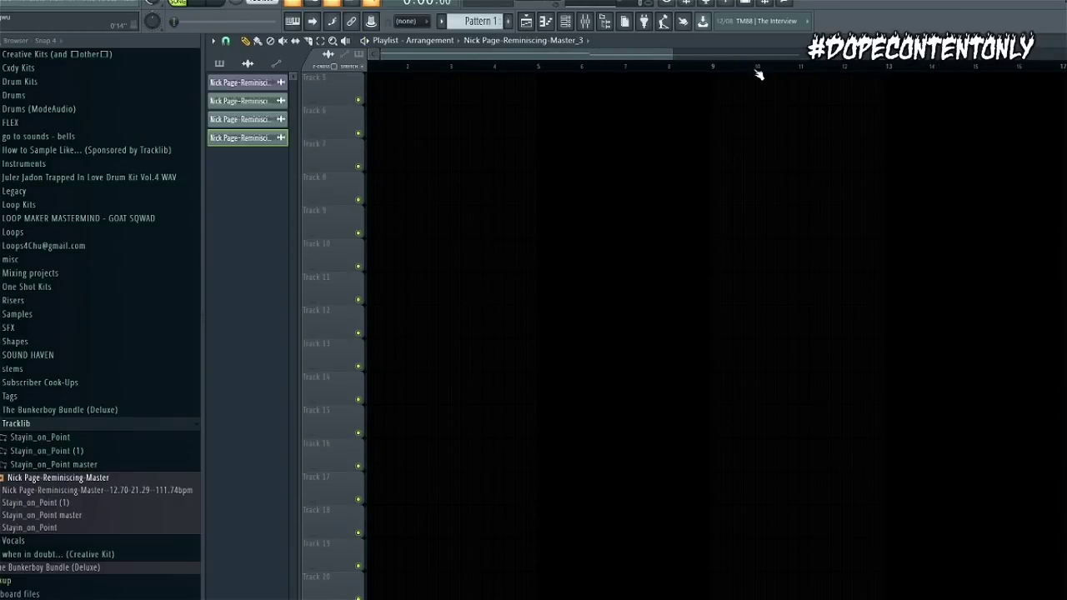
scroll(755, 68, down, 2)
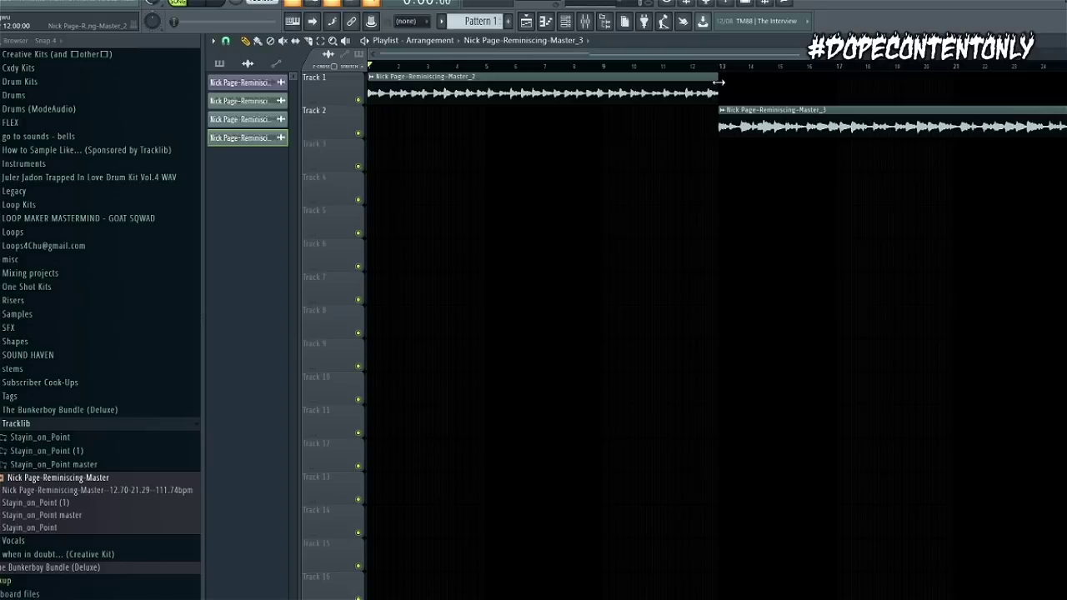
drag(718, 81, 835, 82)
key(space)
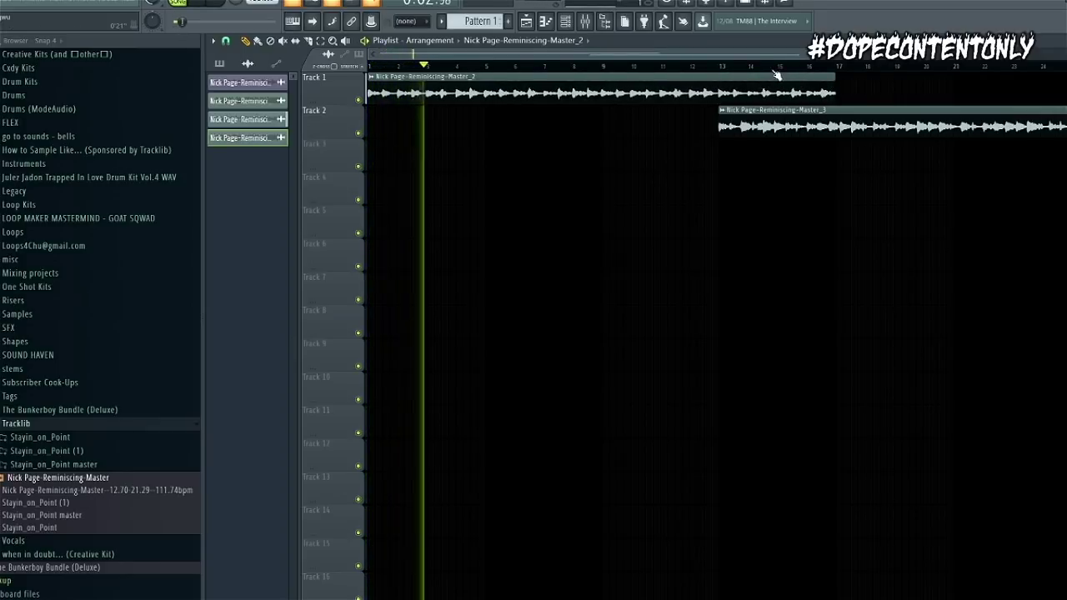
Move the Track 2 audio clip to start at bar 17 and stretch it to 16 bars
scroll(776, 75, down, 2)
drag(674, 117, 744, 121)
drag(867, 121, 945, 126)
Reset the time-stretching pitch of the Track 1 sample, check the Track 2 sample's settings and stop playback
double_click(547, 96)
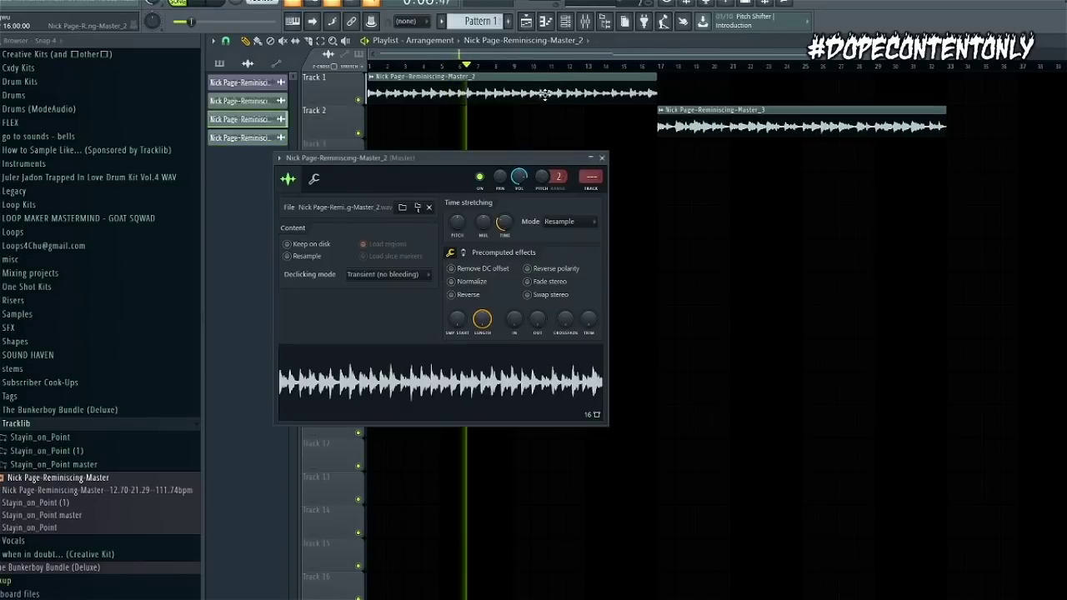
right_click(455, 217)
click(475, 226)
click(696, 123)
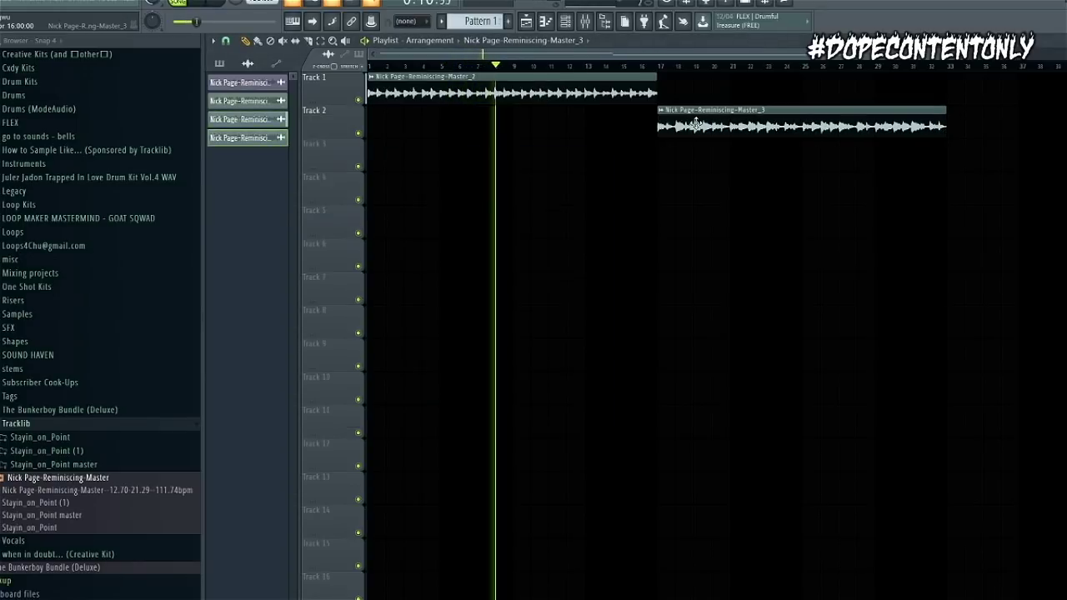
double_click(696, 123)
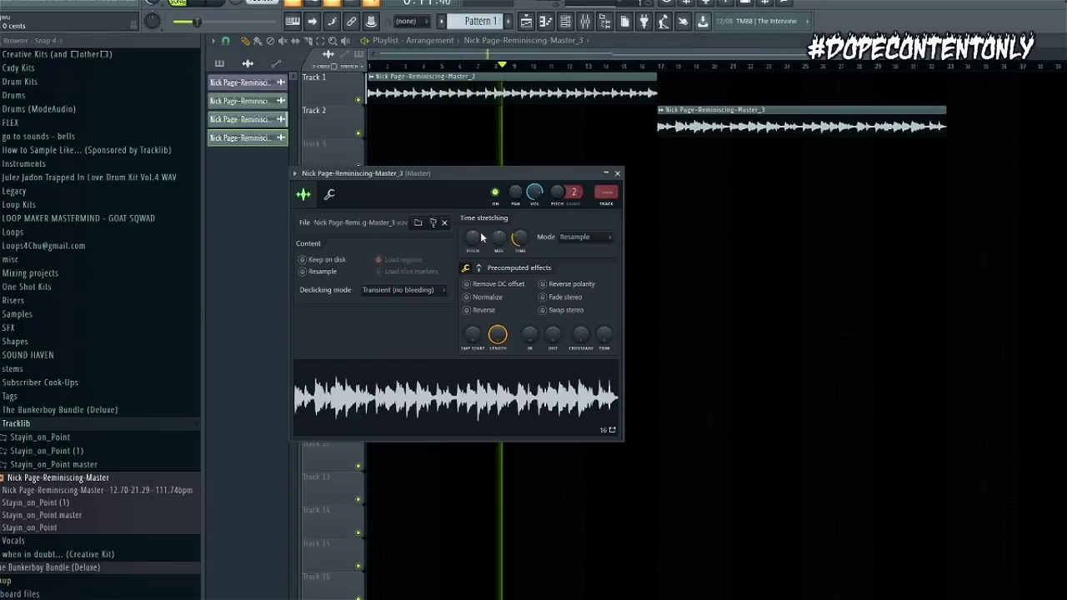
right_click(723, 242)
key(space)
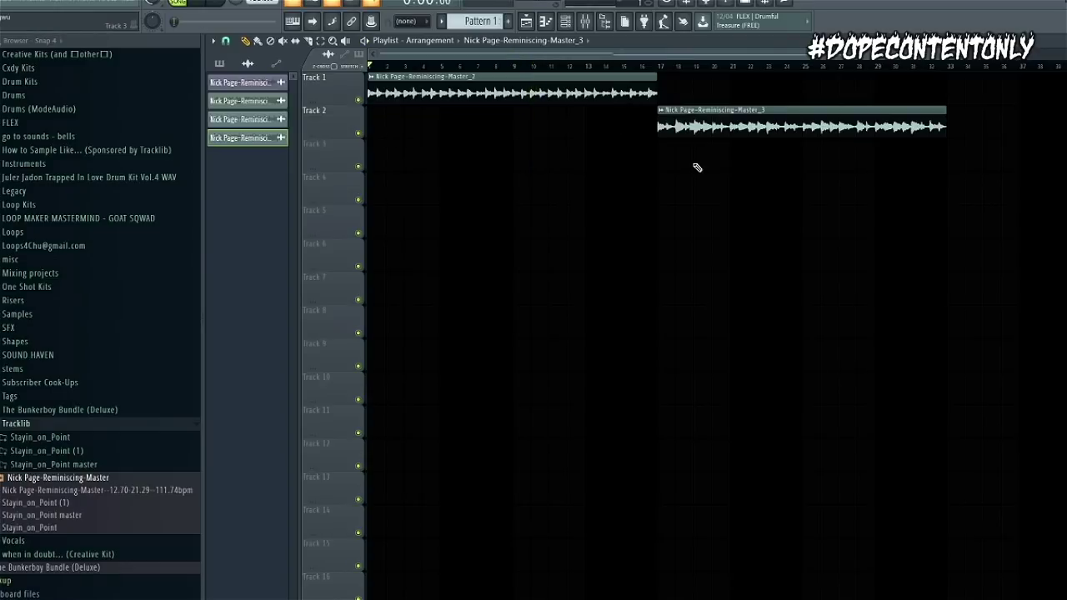
Route the two sample channels to mixer track 1 and consolidate both playlist clips into one audio recording on Track 1
click(566, 21)
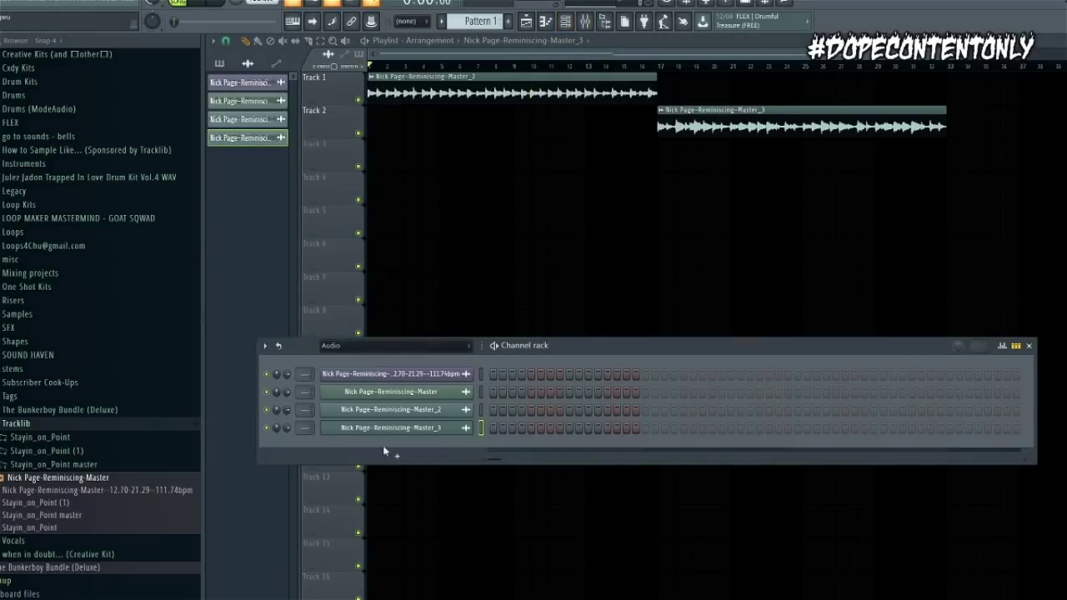
key(ctrl+l)
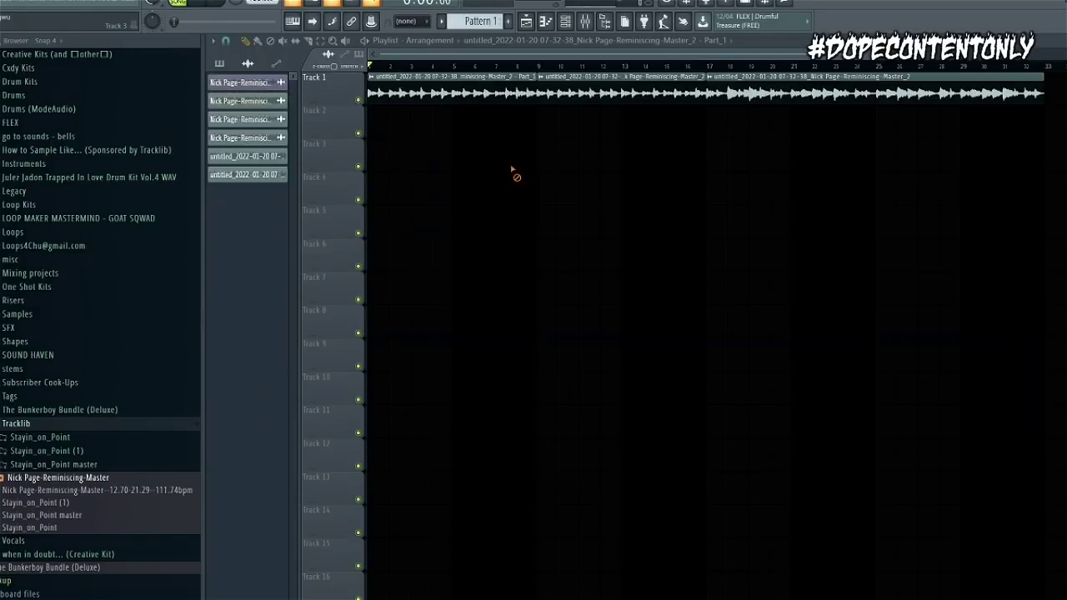
Open the consolidated clip's sample settings and add a Fruity Slicer channel to the channel rack
click(569, 23)
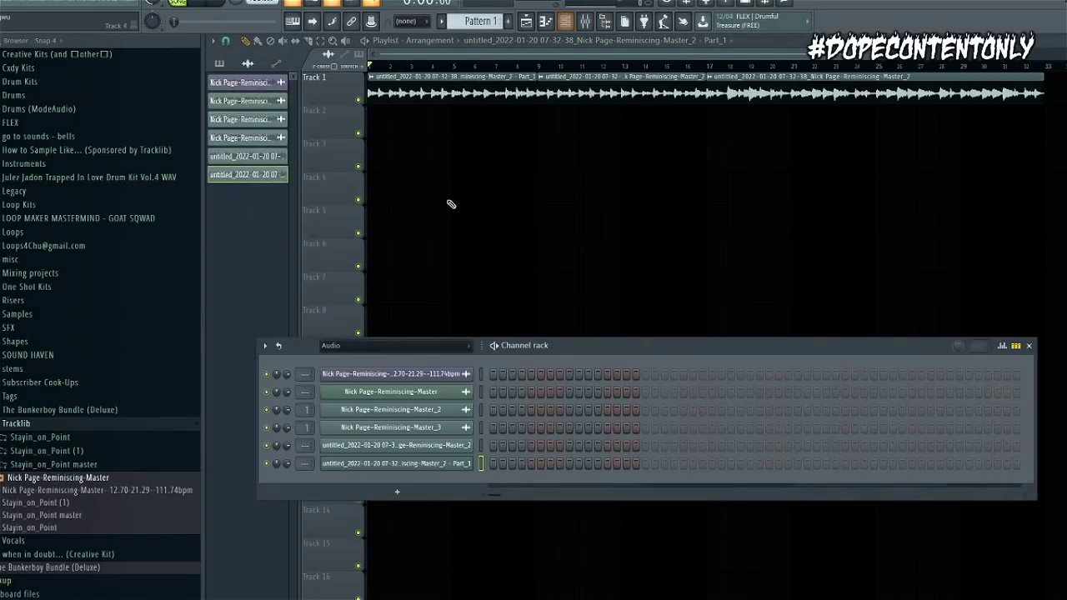
double_click(479, 85)
click(569, 23)
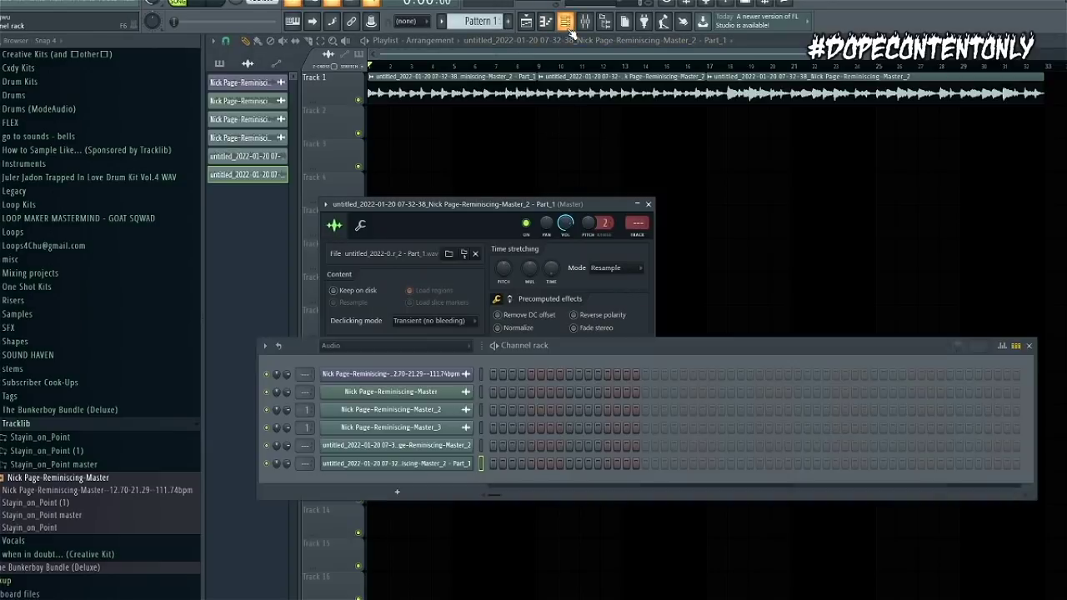
drag(569, 345, 642, 131)
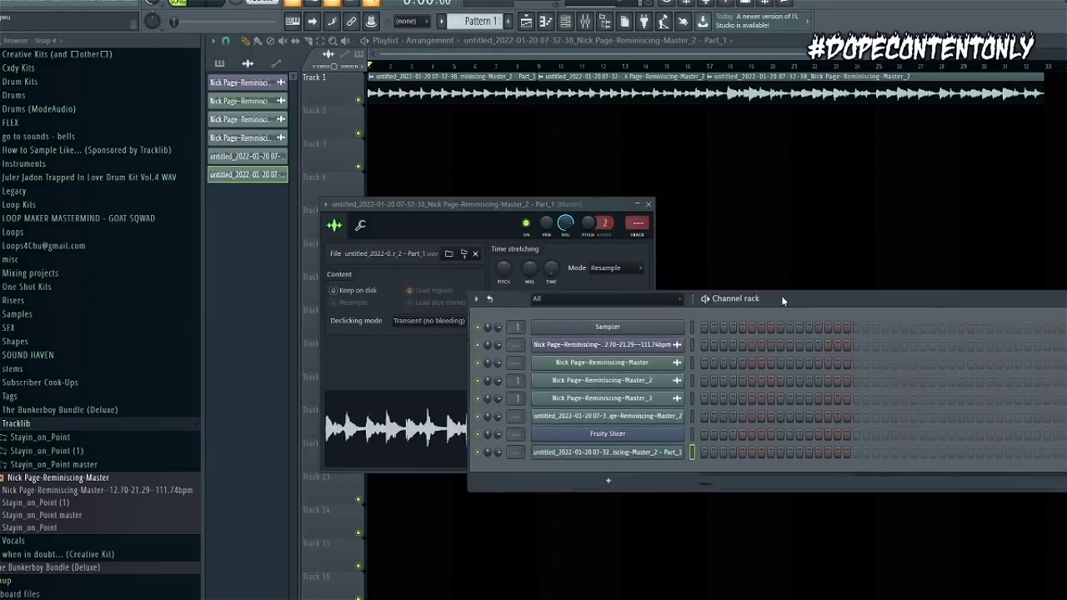
Load the consolidated sample into the Fruity Slicer channel and slice it by Beat
drag(453, 453, 526, 269)
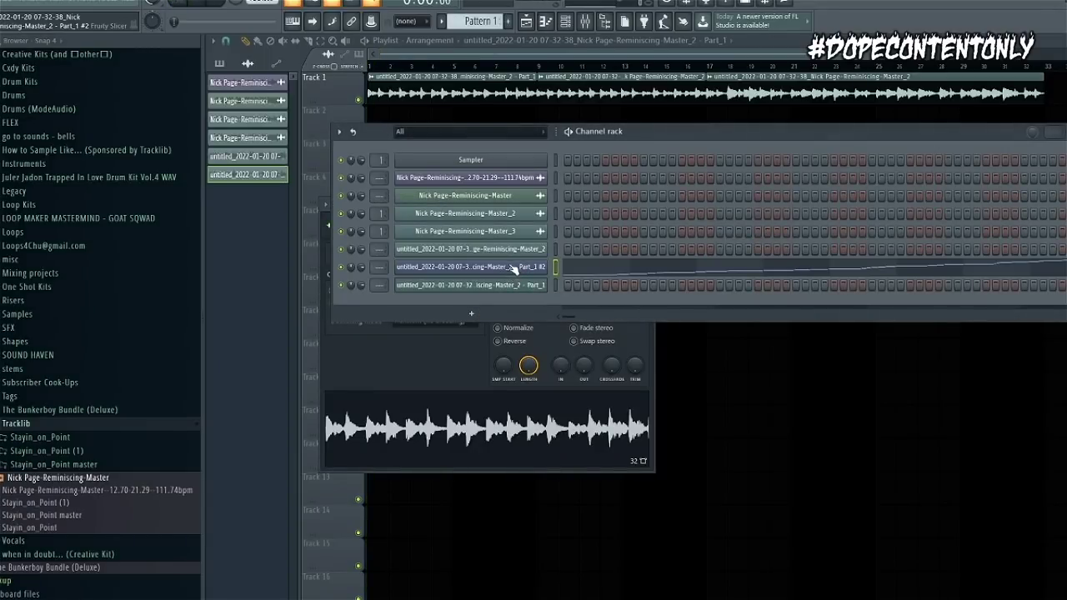
click(514, 268)
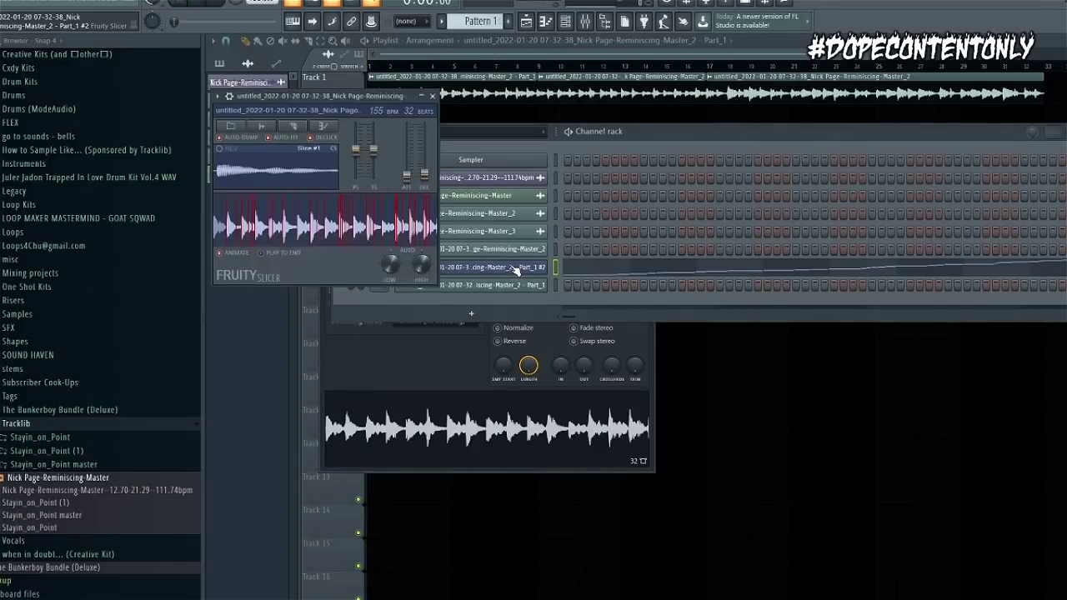
click(304, 128)
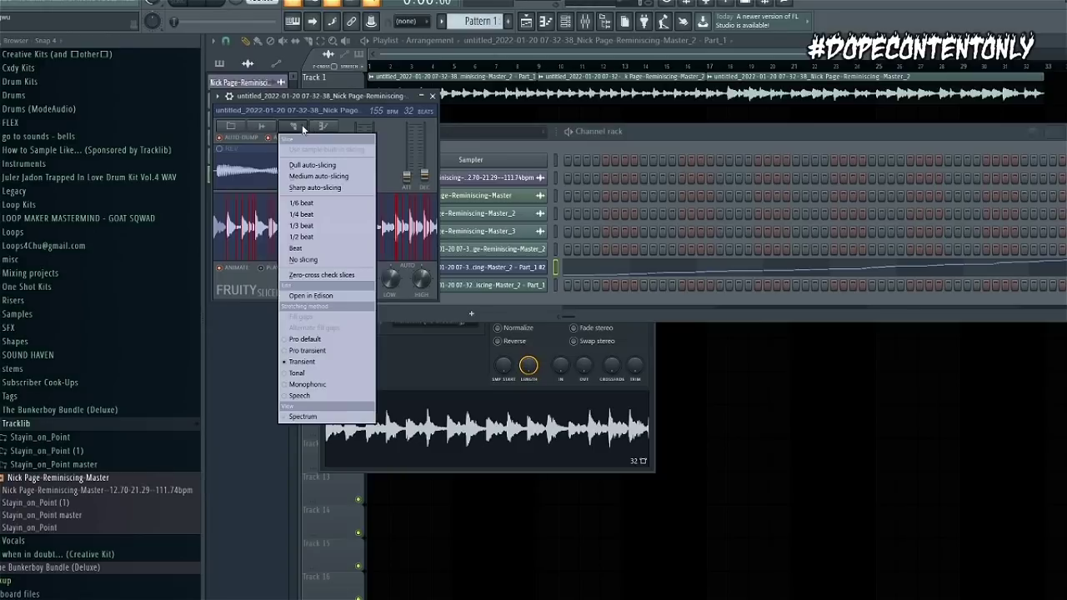
click(313, 248)
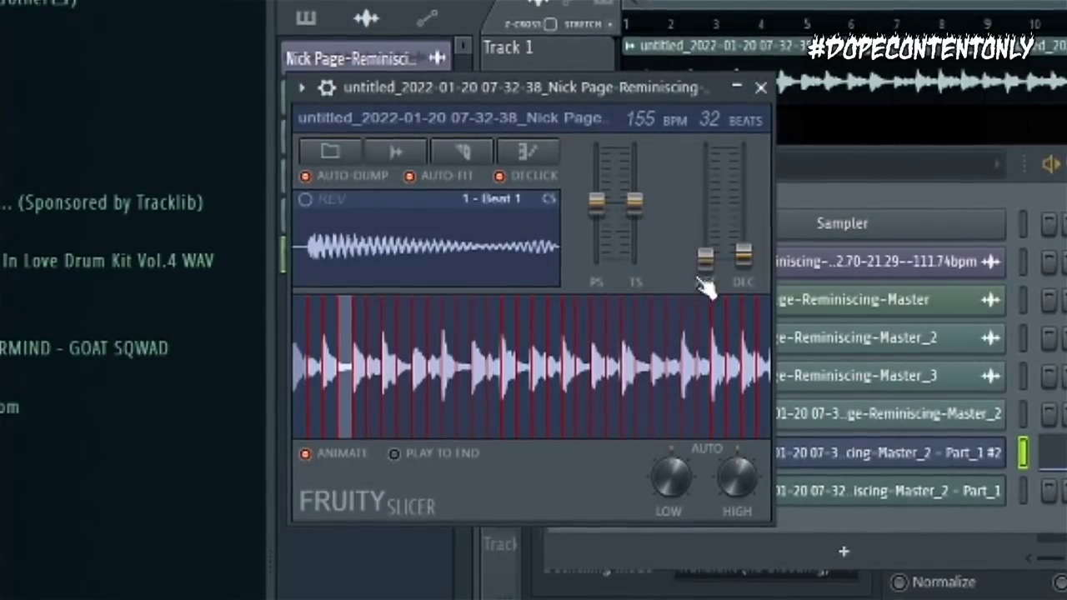
Try out a high attack and a slight decay change on the slices, resetting the attack to its default
drag(704, 260, 707, 168)
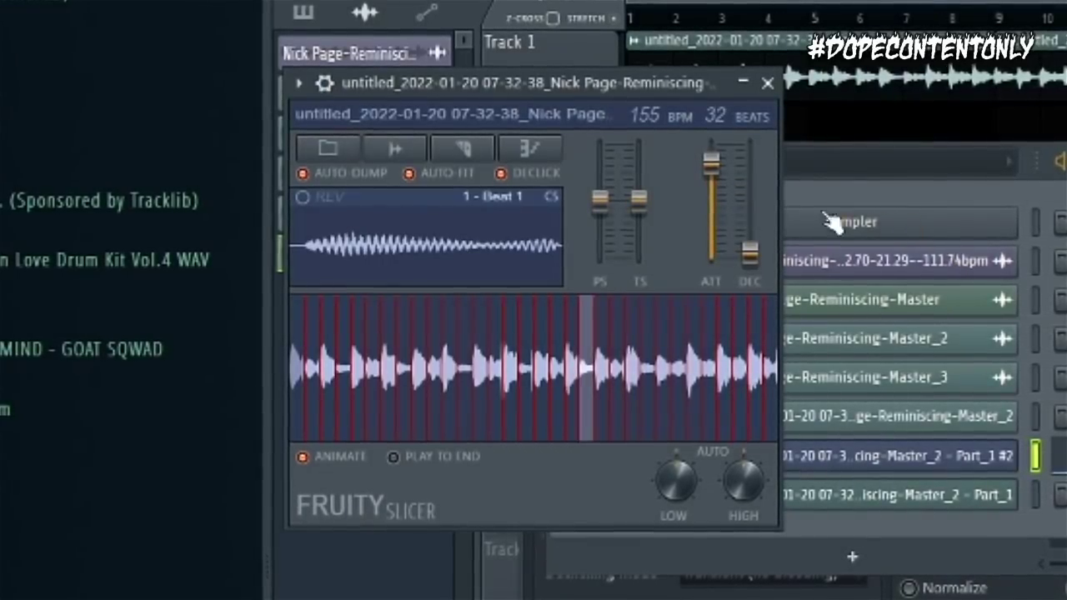
right_click(719, 178)
click(722, 181)
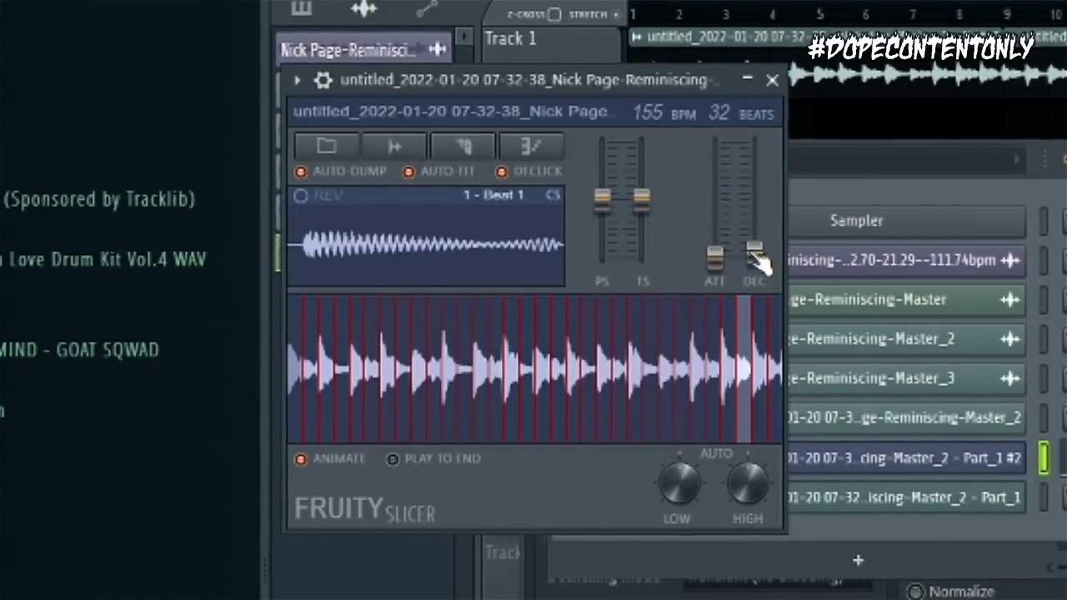
drag(754, 252, 754, 246)
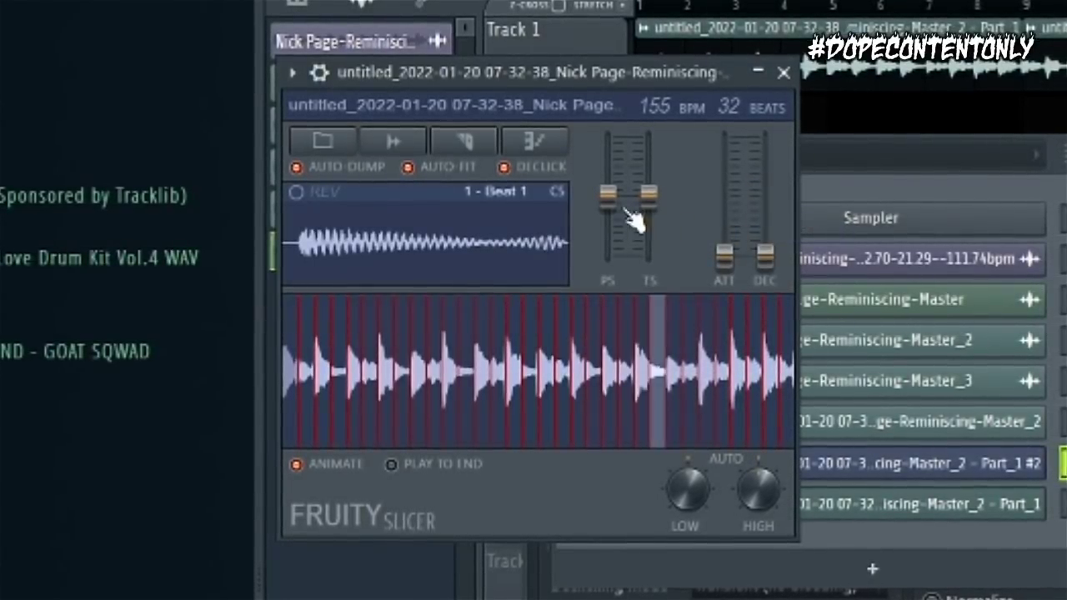
Try raising the slicer's pitch shift in two stages and reset it to its default
drag(607, 196, 607, 173)
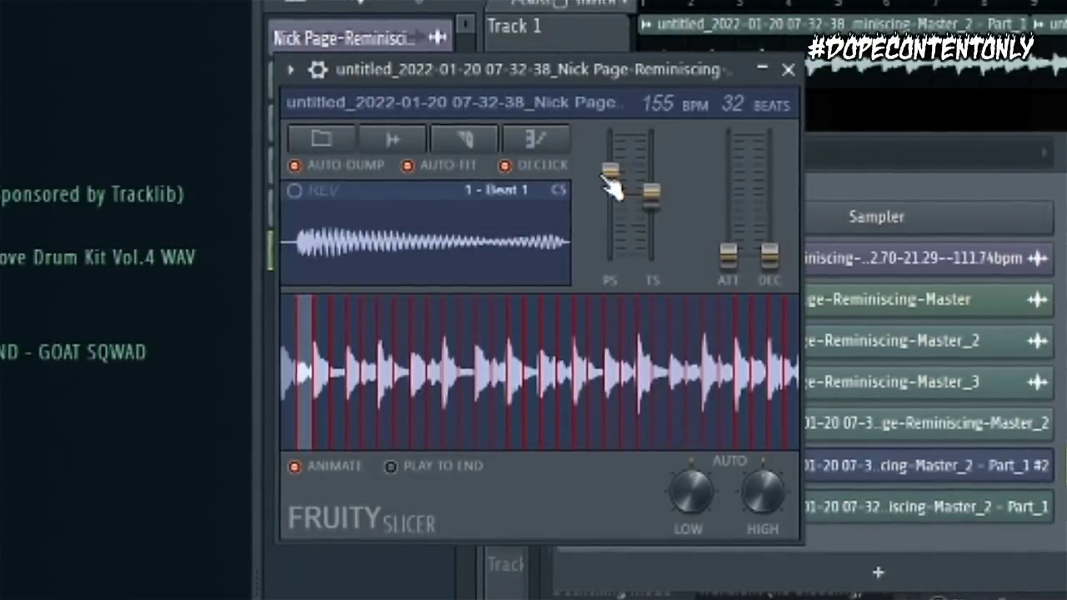
drag(613, 178, 612, 143)
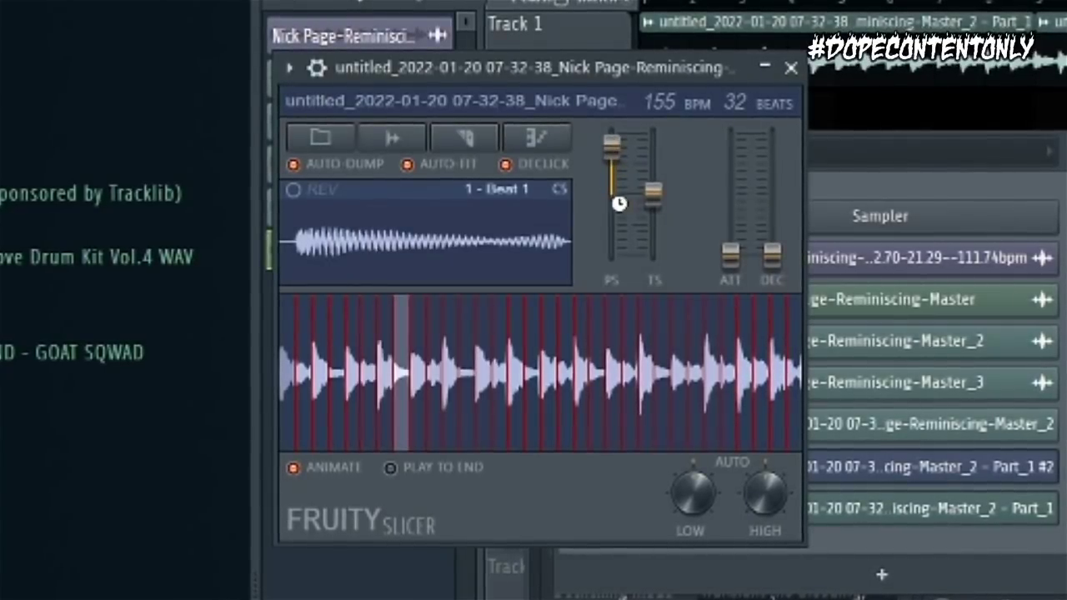
right_click(612, 145)
click(649, 159)
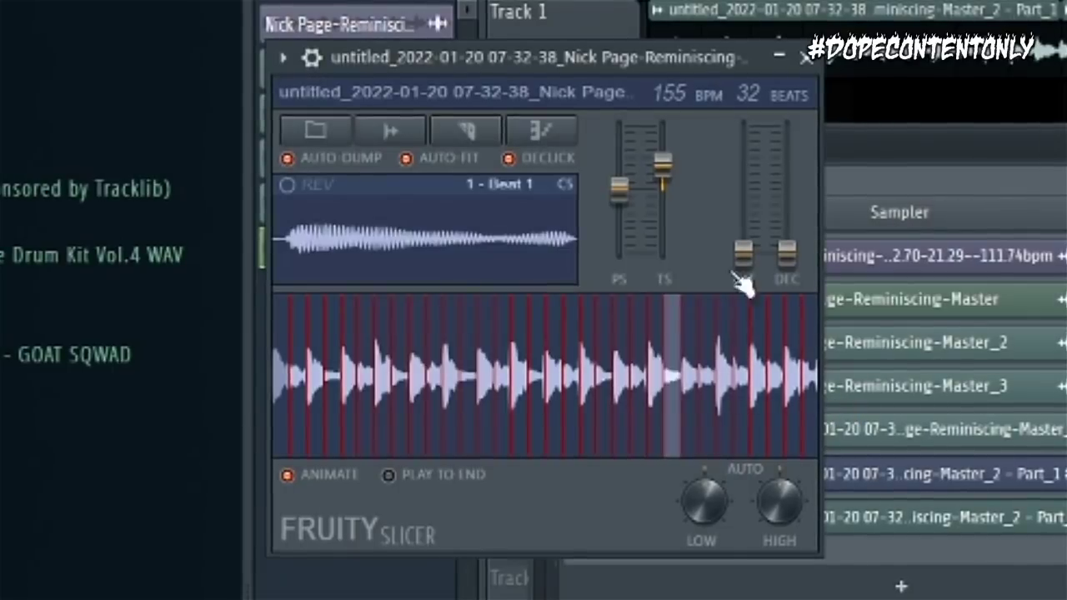
Try lowering the slicer's time stretch well below centre and reset it to its default
drag(682, 173, 679, 241)
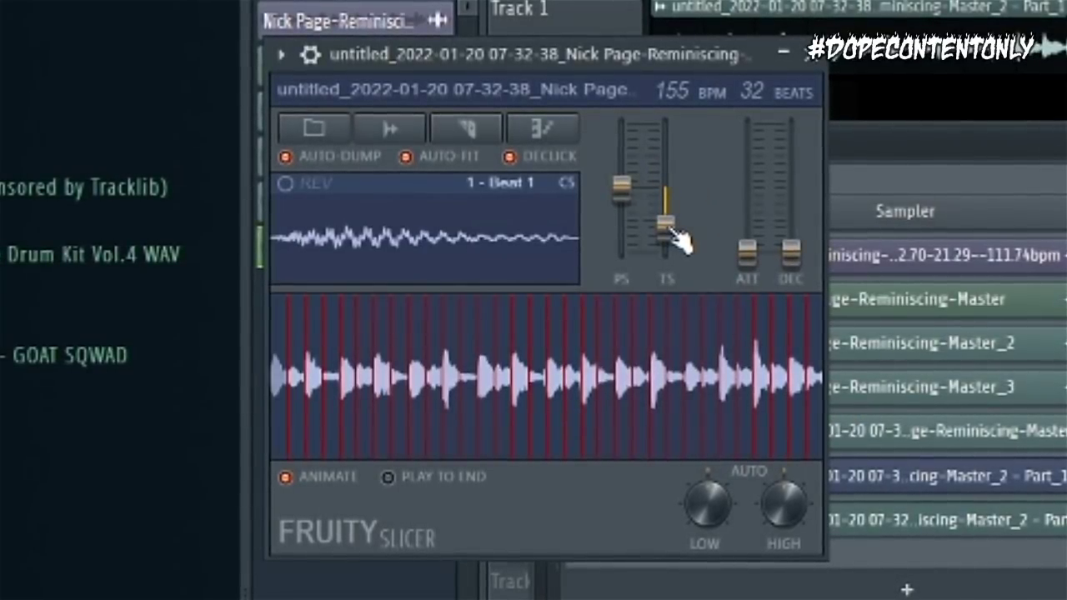
right_click(680, 238)
click(708, 241)
Review the slicing options, dismiss them, and examine the full run of beat slices in the slicer's piano roll
click(471, 127)
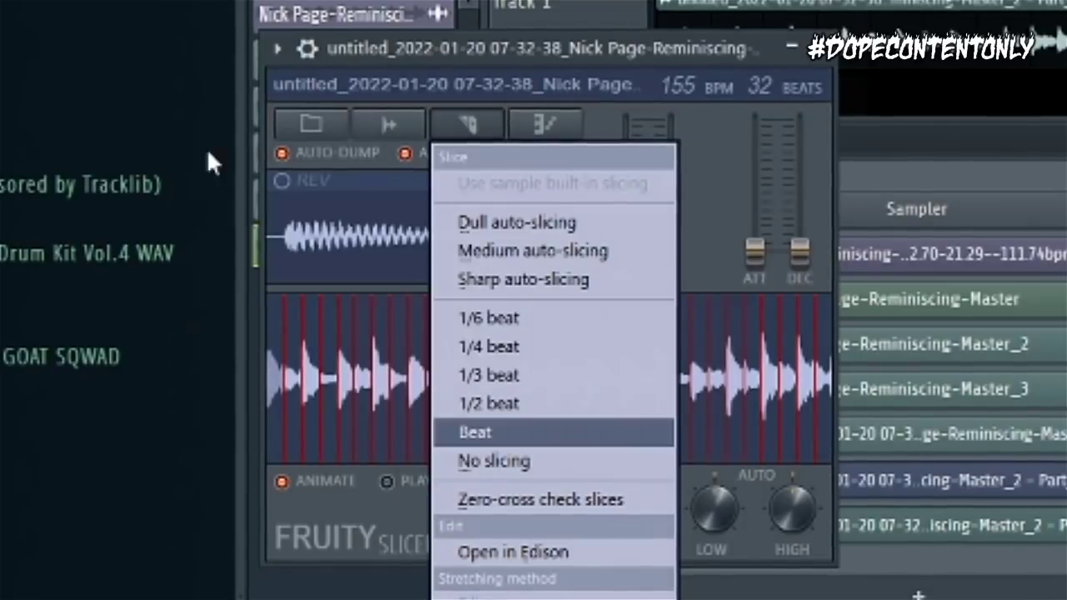
click(687, 132)
click(373, 409)
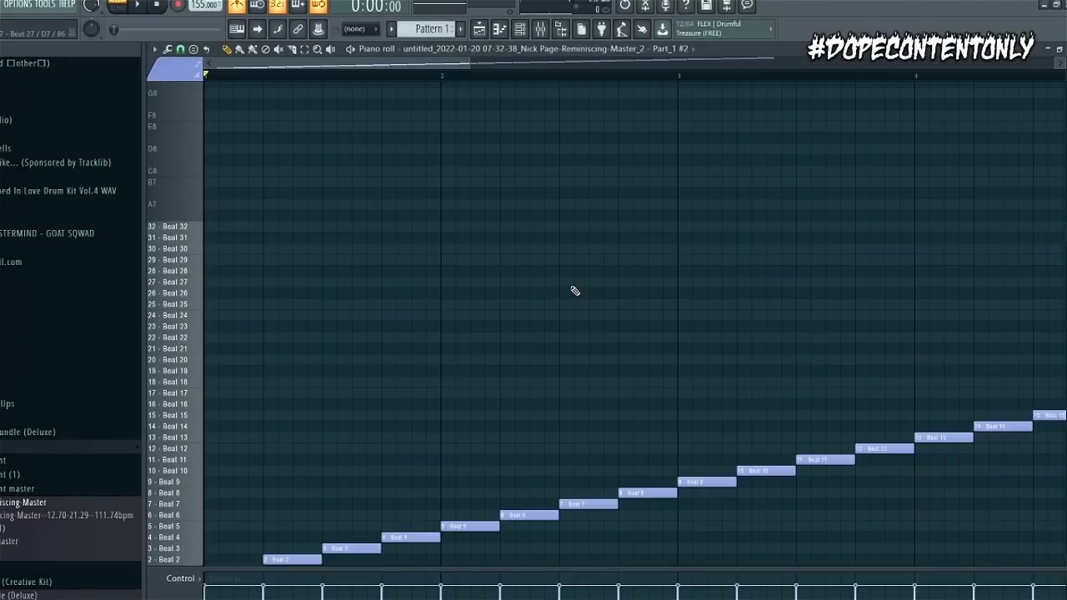
ctrl+right_click(302, 109)
scroll(304, 179, down, 2)
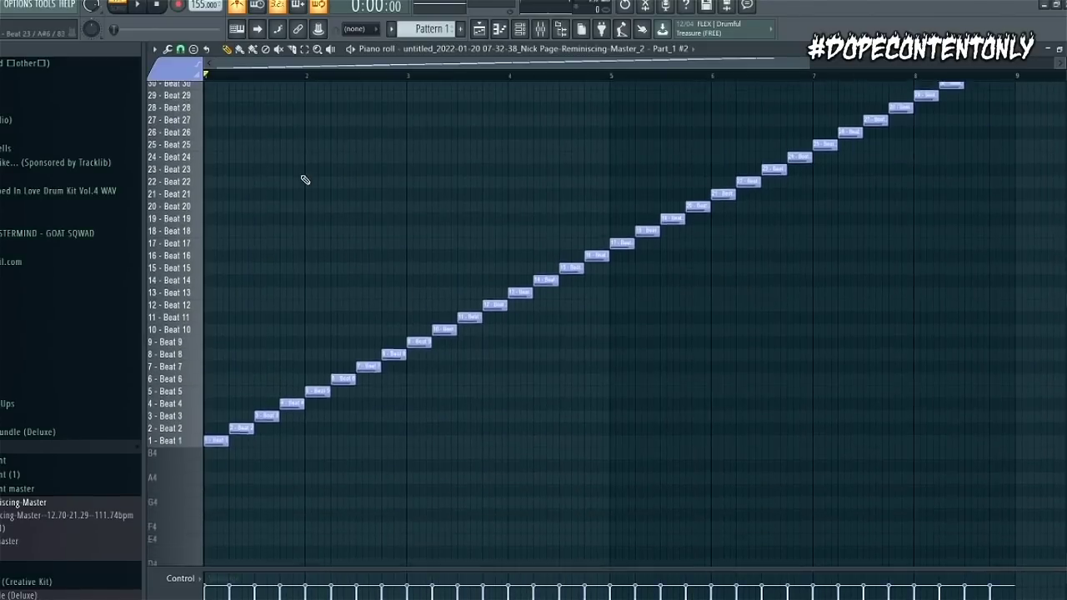
scroll(304, 177, up, 2)
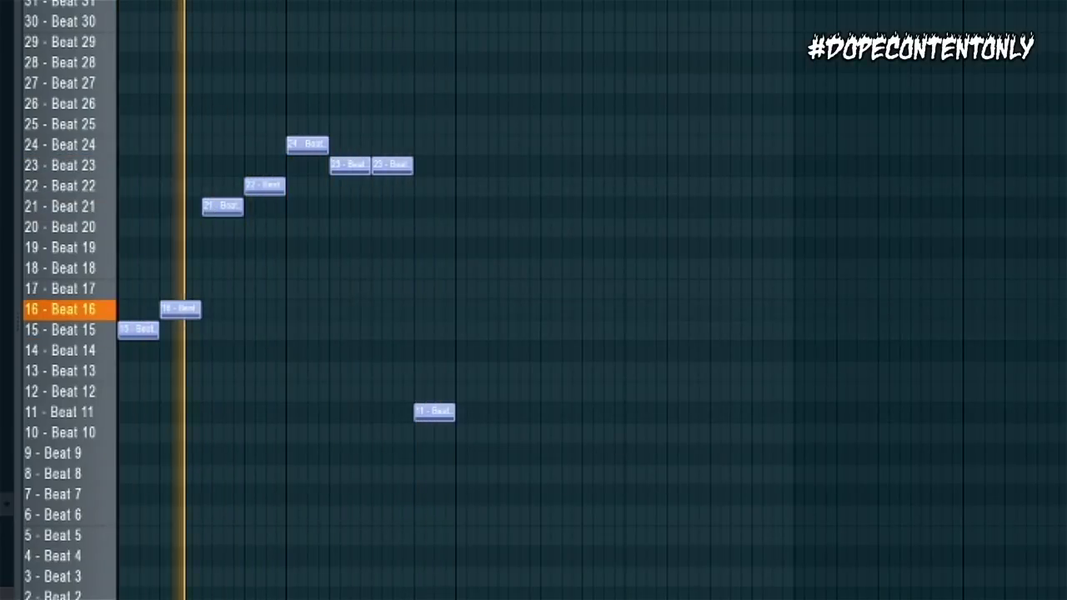
Duplicate the rearranged slice notes three times along the piano roll
key(ctrl+b)
key(ctrl+b)
key(ctrl+b)
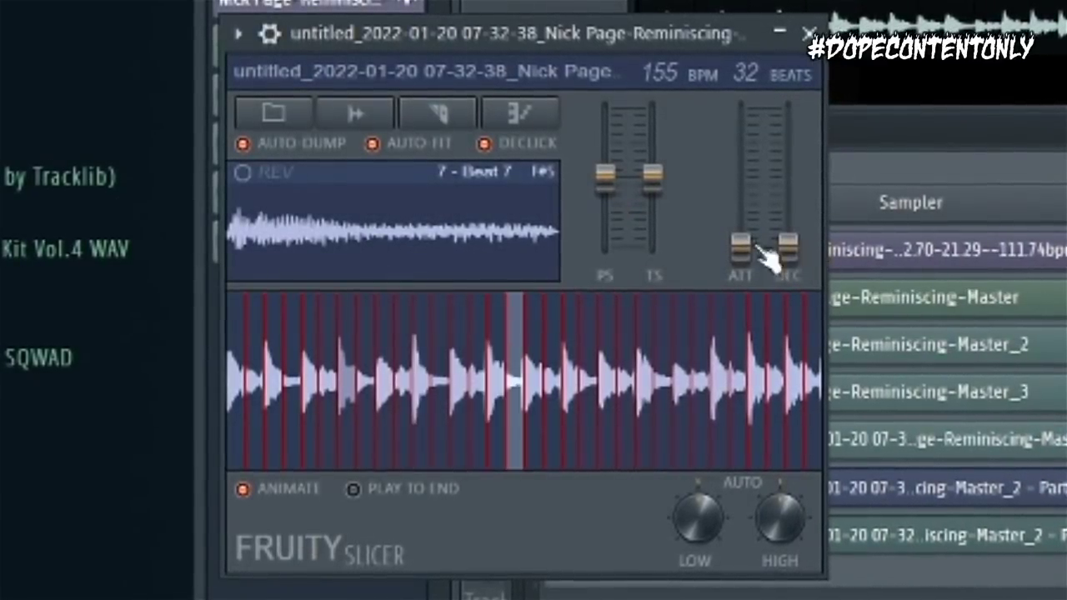
Raise the slicer's attack slightly and clone the Part_1 #2 slicer channel
drag(740, 247, 743, 215)
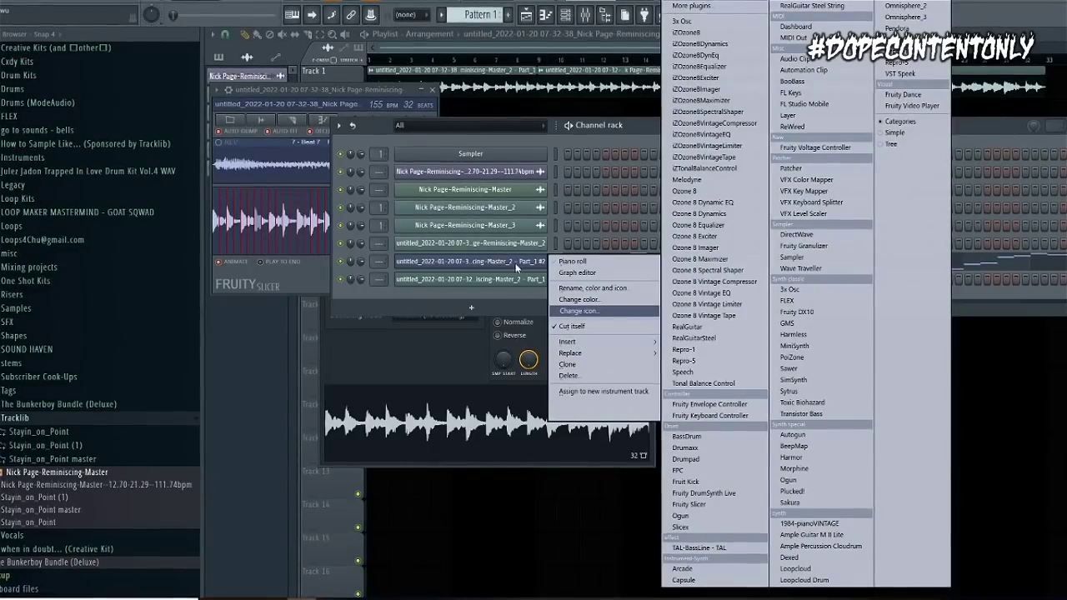
click(521, 296)
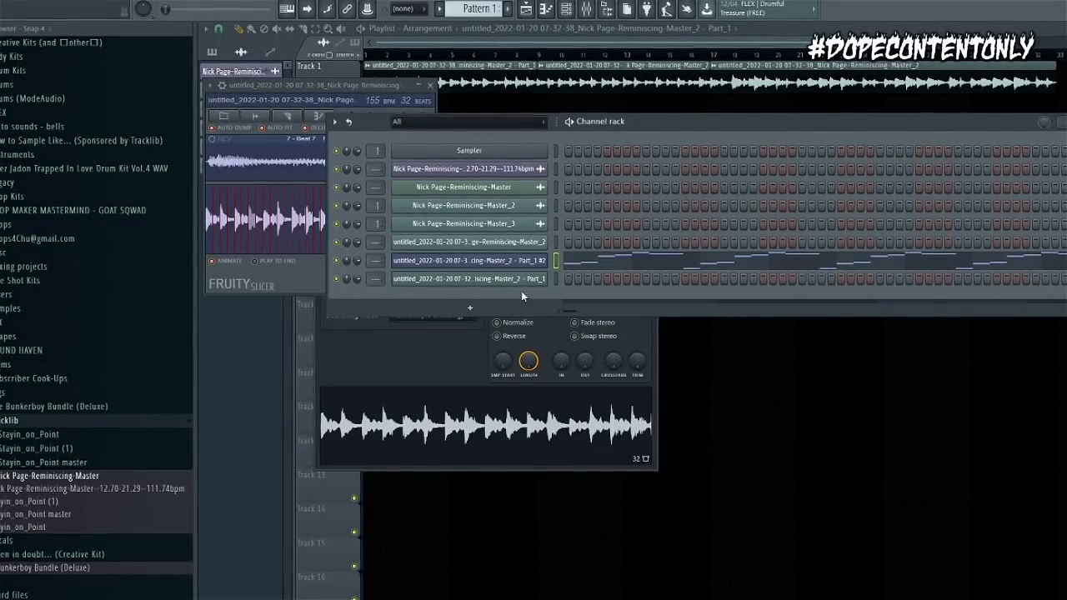
right_click(527, 266)
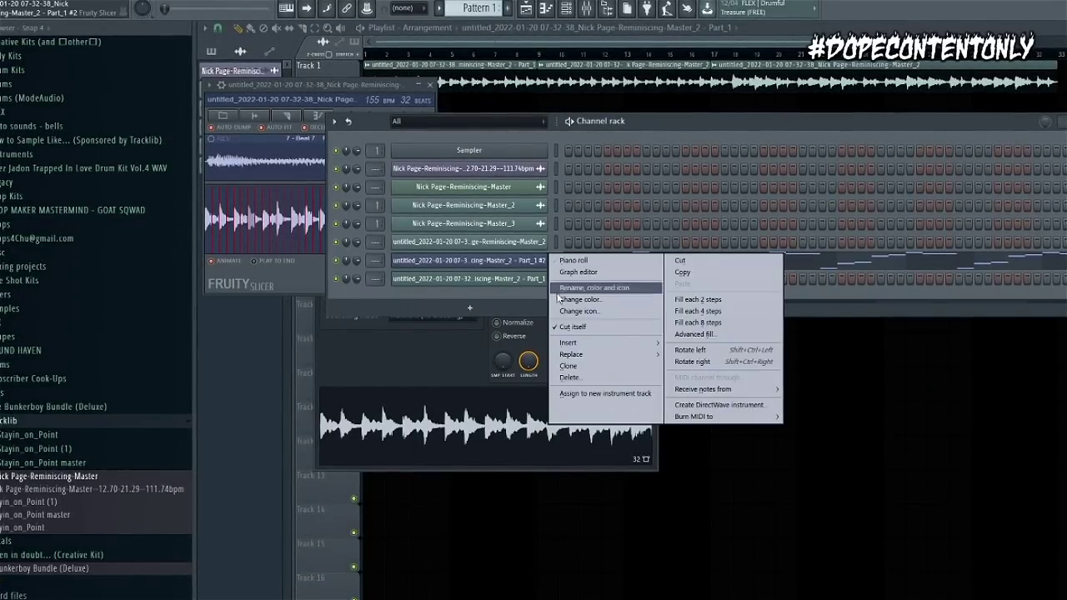
click(595, 365)
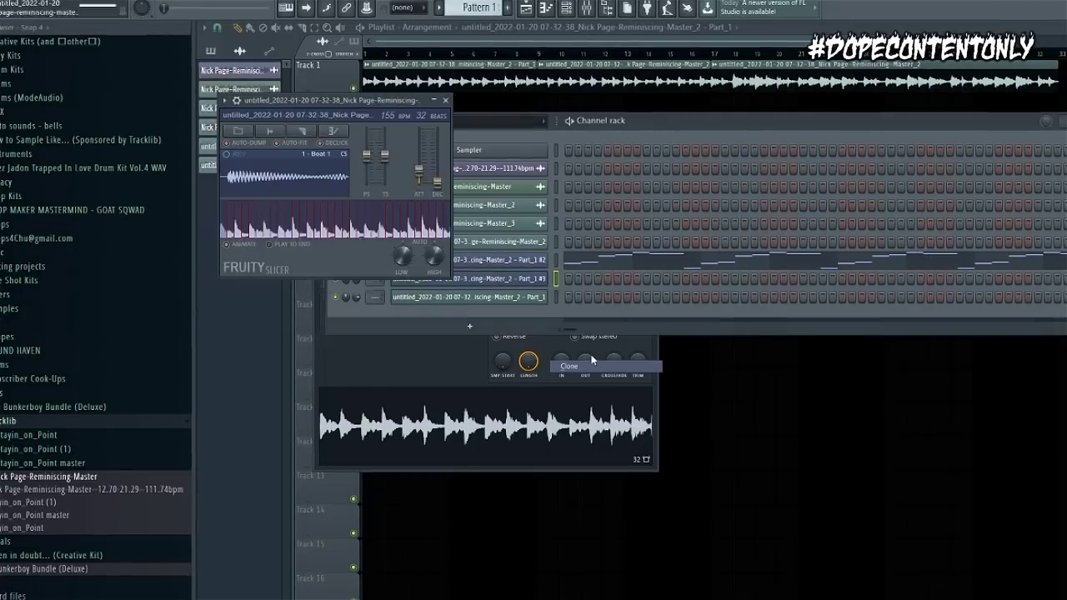
click(504, 281)
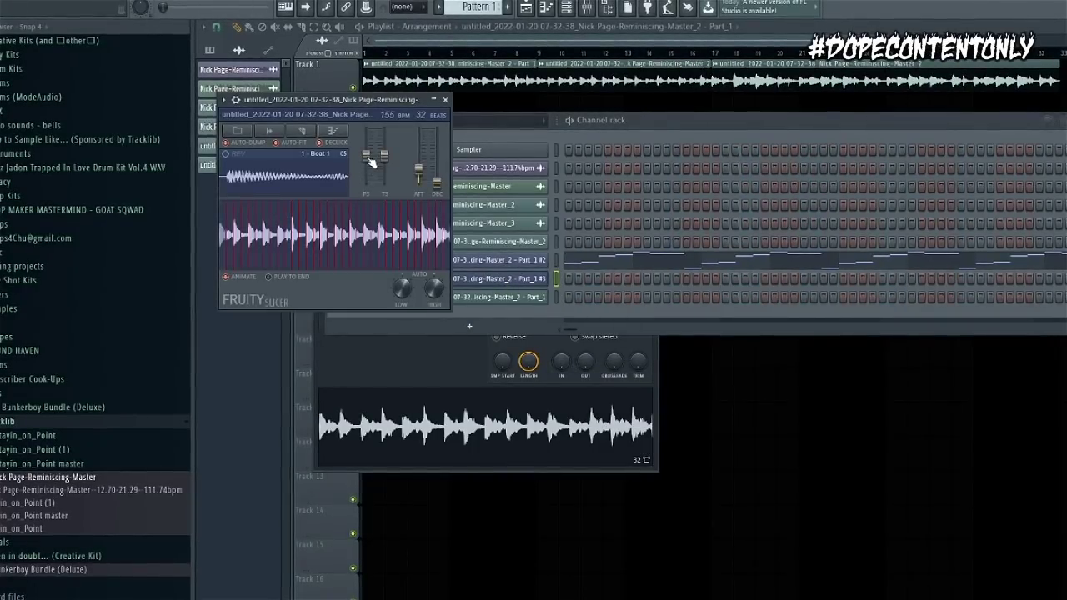
In the cloned slicer's piano roll, delete the notes from bar 3 onward and duplicate the first two-bar phrase three times
right_click(532, 282)
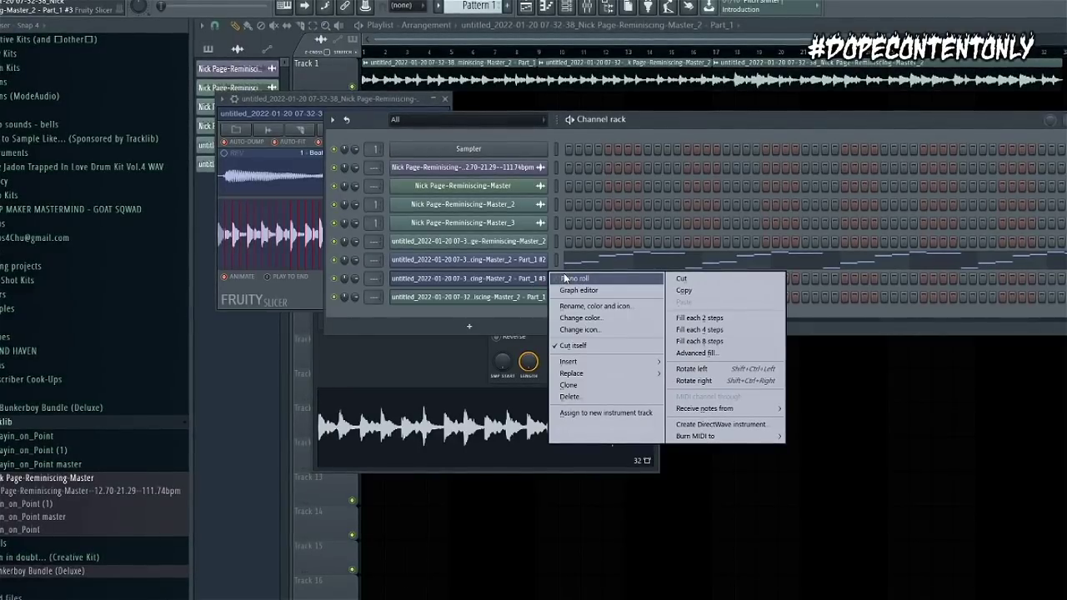
click(564, 278)
key(space)
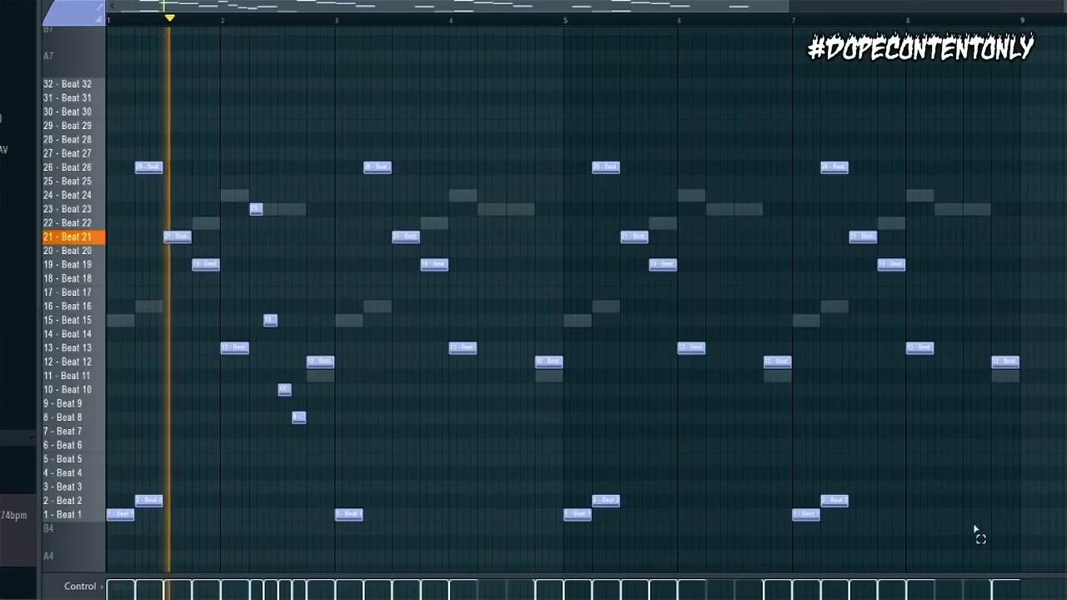
drag(995, 553, 348, 92)
key(Delete)
key(ctrl+b)
key(ctrl+b)
key(ctrl+b)
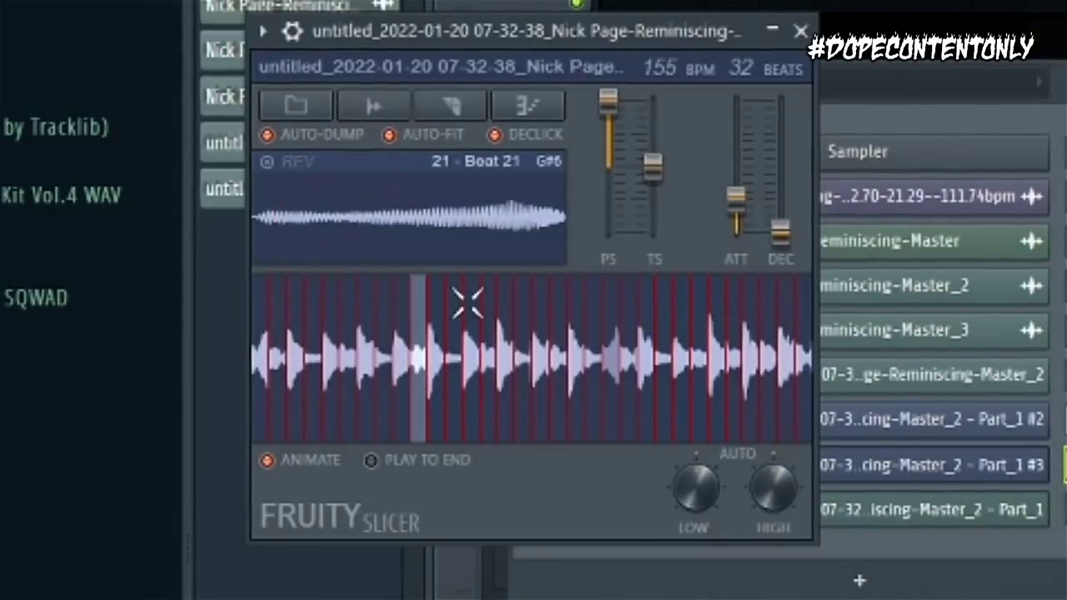
Select the Beat 13 slice in the cloned slicer and reverse it
click(468, 337)
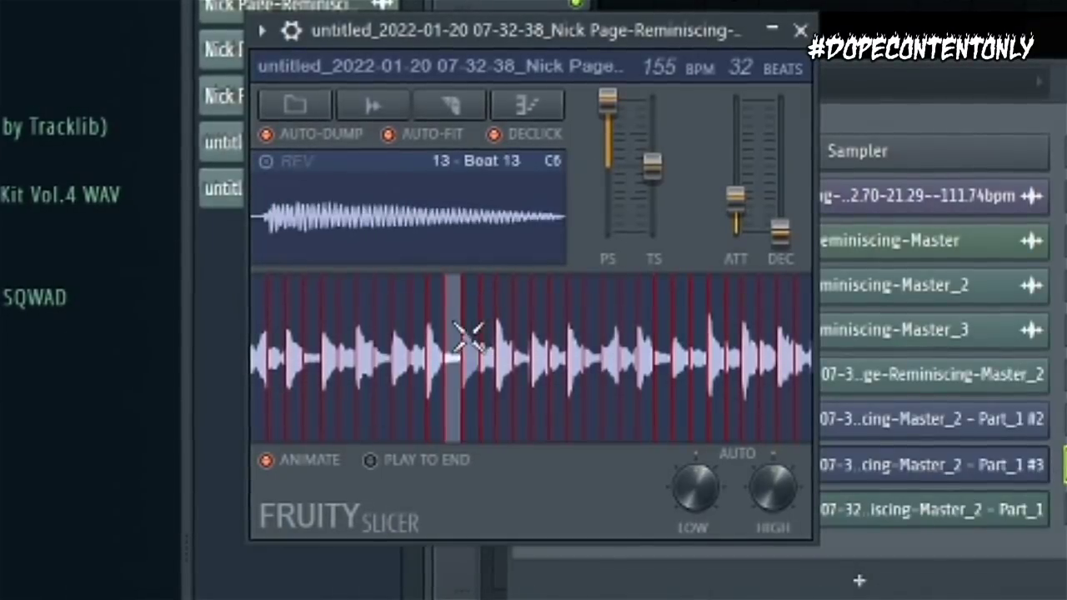
click(271, 161)
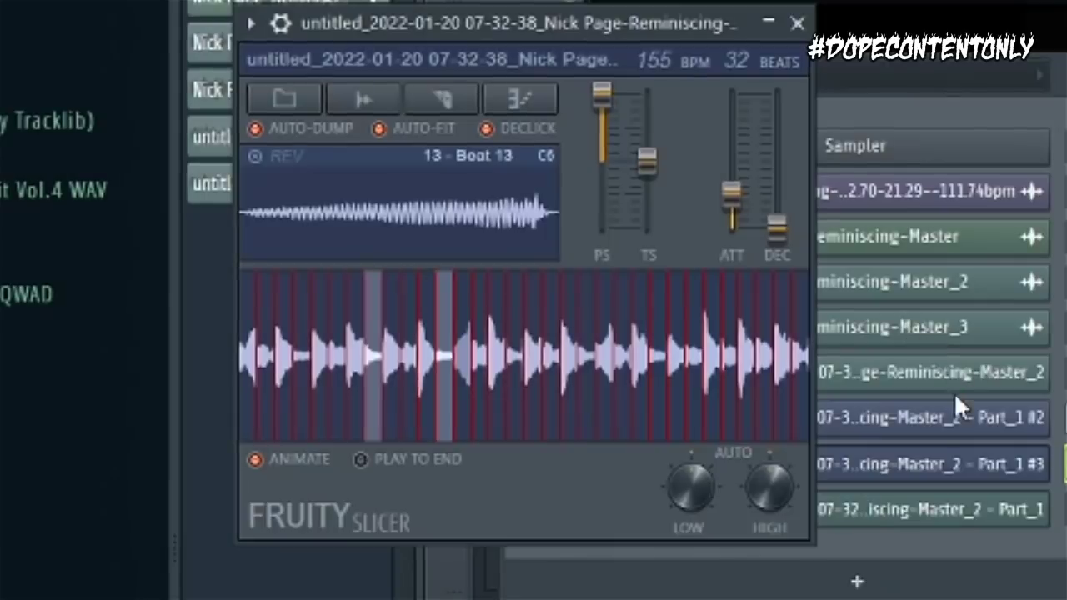
click(1062, 191)
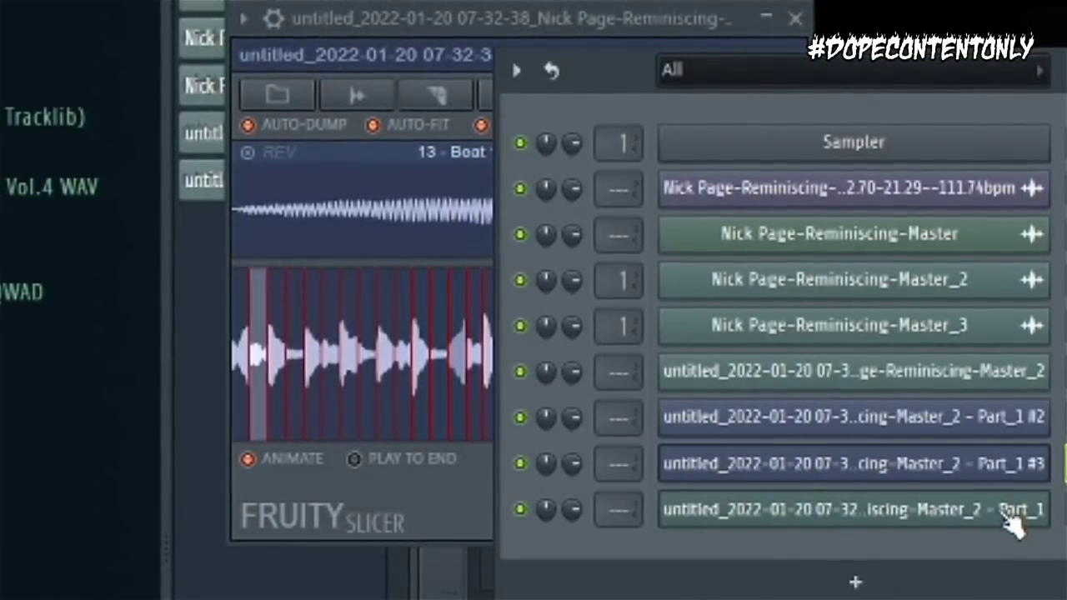
Clone the Part_1 #3 slicer channel and lower the copy's pitch shift to the minimum
right_click(1021, 463)
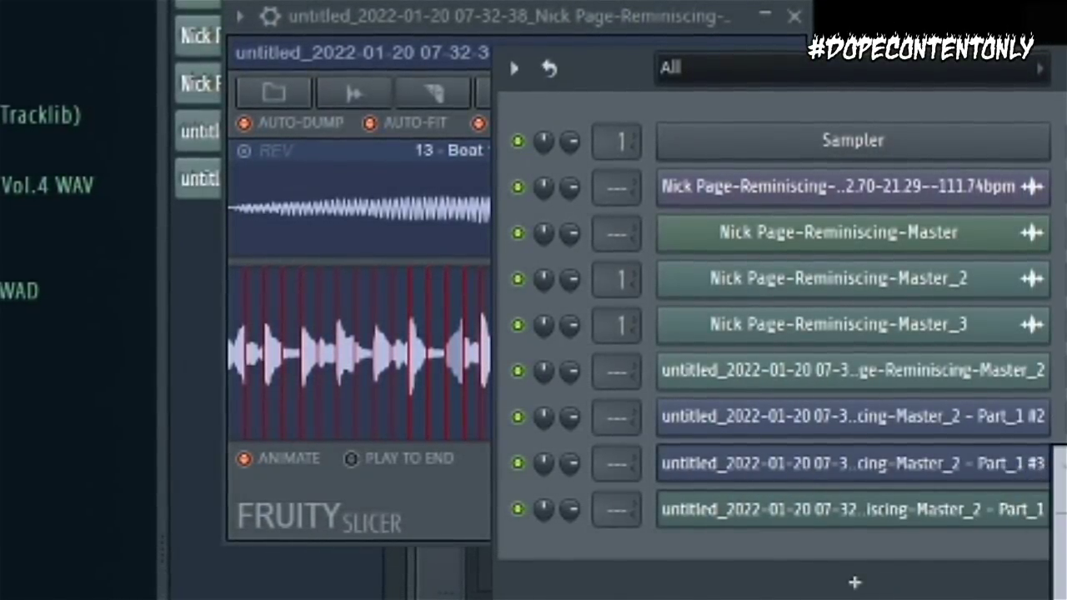
click(1062, 583)
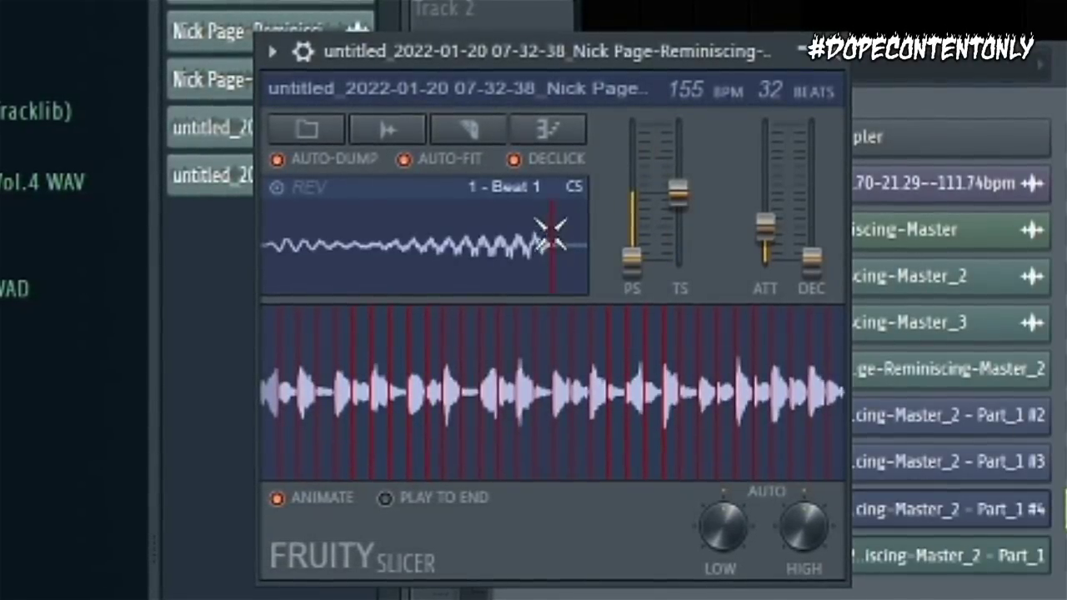
click(632, 86)
right_click(540, 336)
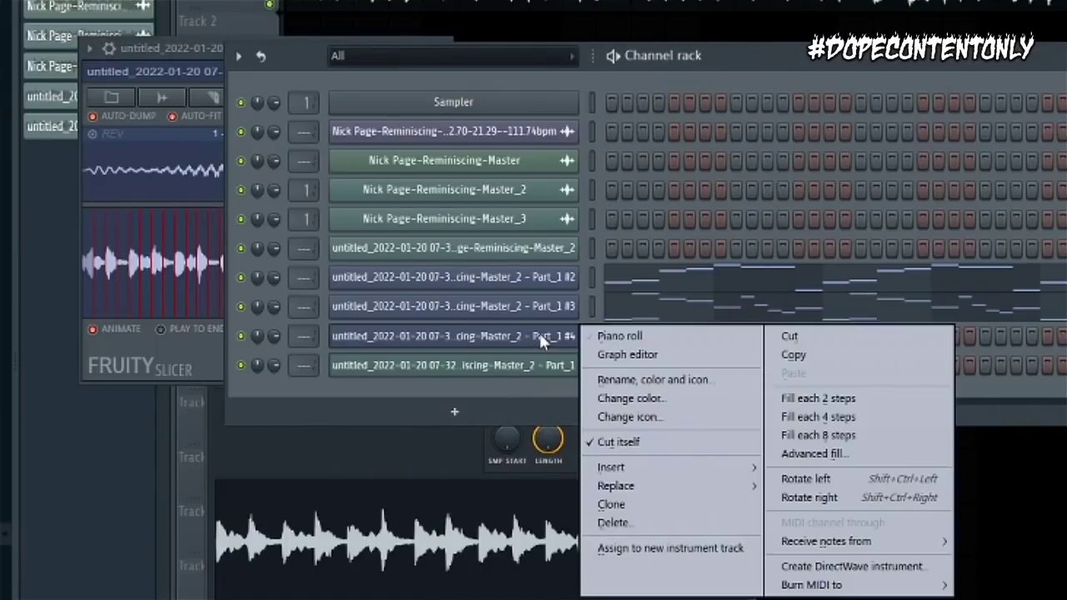
click(620, 335)
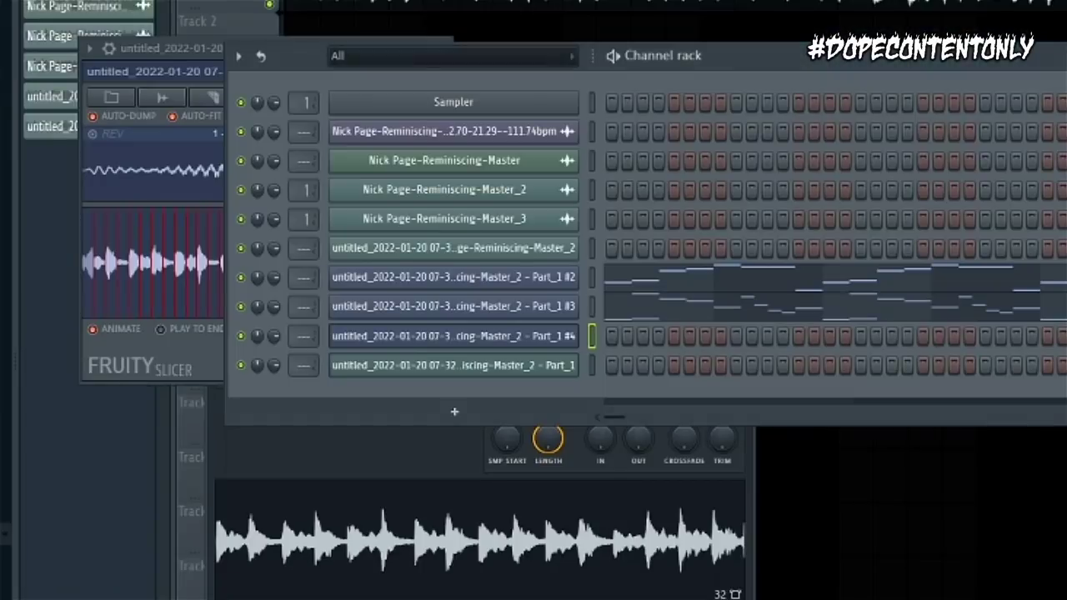
Copy the Part_1 #2 channel's notes into #4 and end each phrase with the beat 14, 7 and 4 chops
right_click(568, 286)
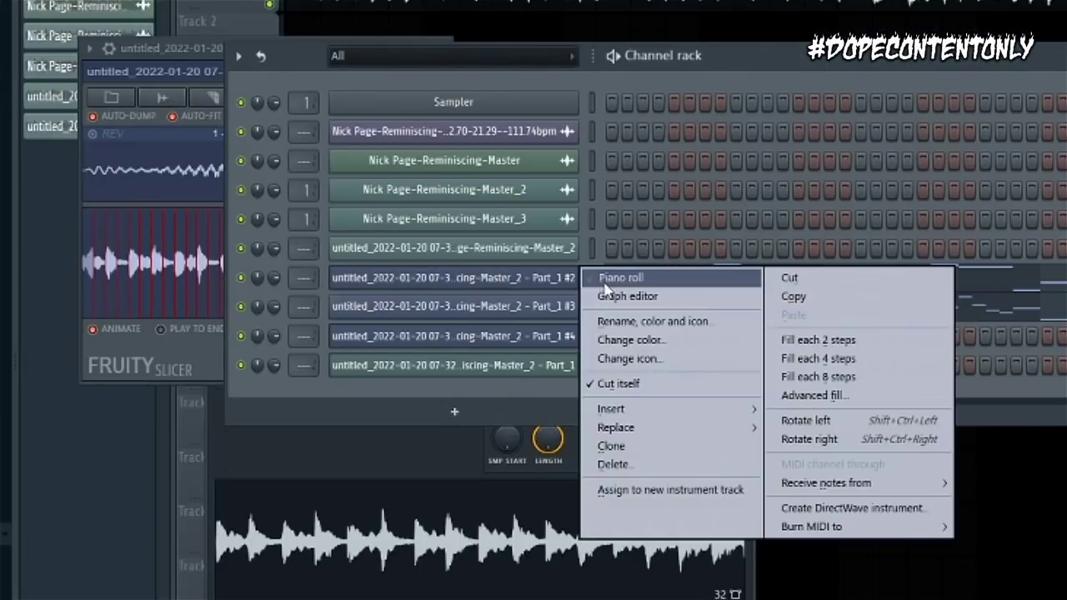
click(790, 297)
right_click(457, 337)
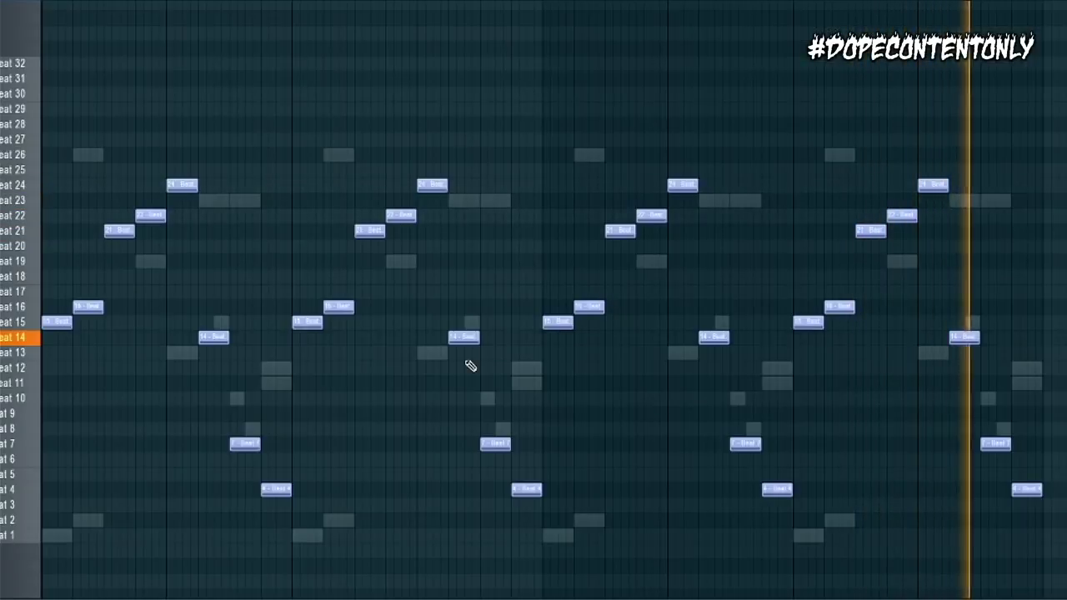
key(alt+r)
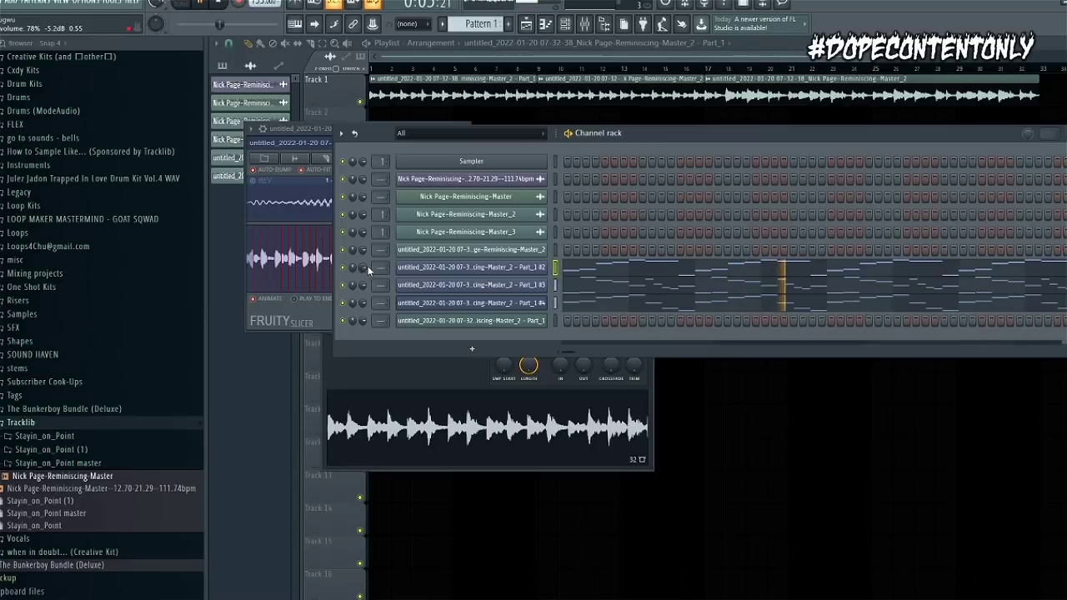
Render Pattern 1 as a 16-bit WAV audio clip for the playlist
click(223, 66)
right_click(232, 90)
key(r)
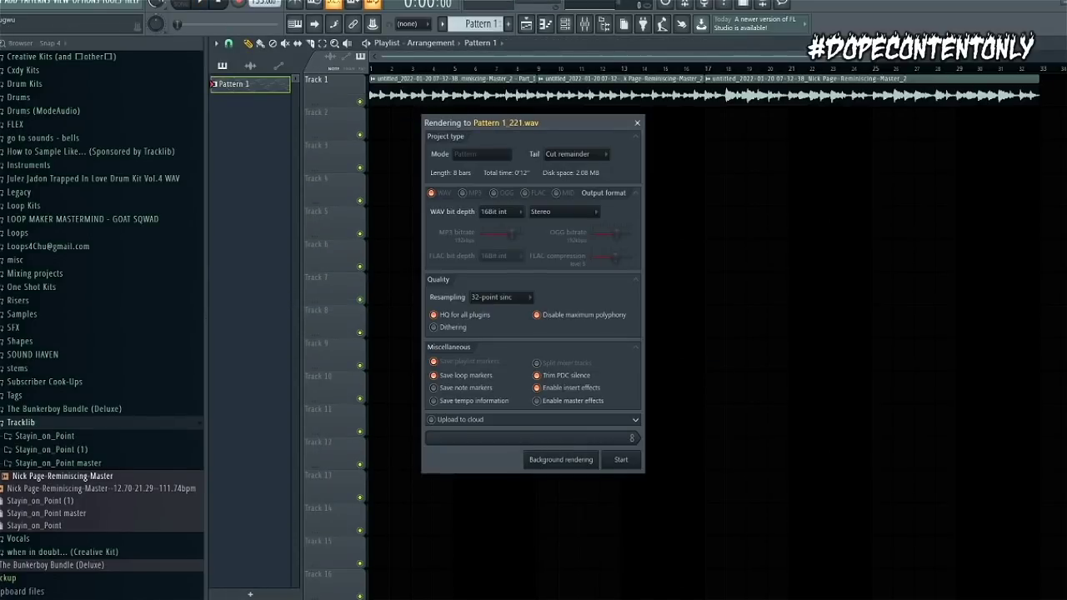
right_click(998, 389)
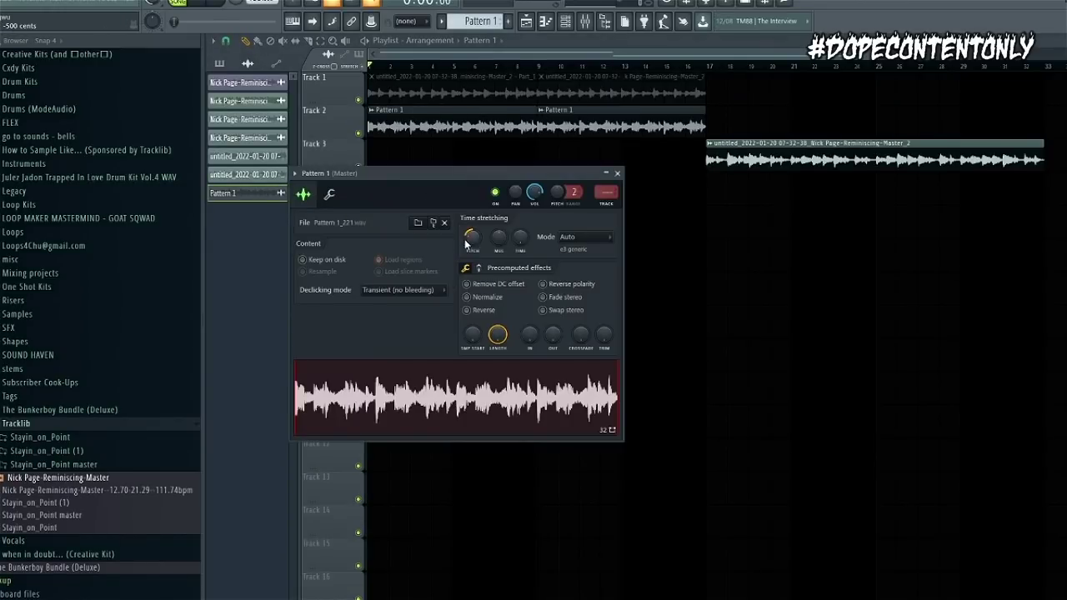
Reverse the Pattern 1_221 - Part_1 clip and raise the wet level of Fruity Reeverb 2 on the Pattern 1 mixer track
click(730, 193)
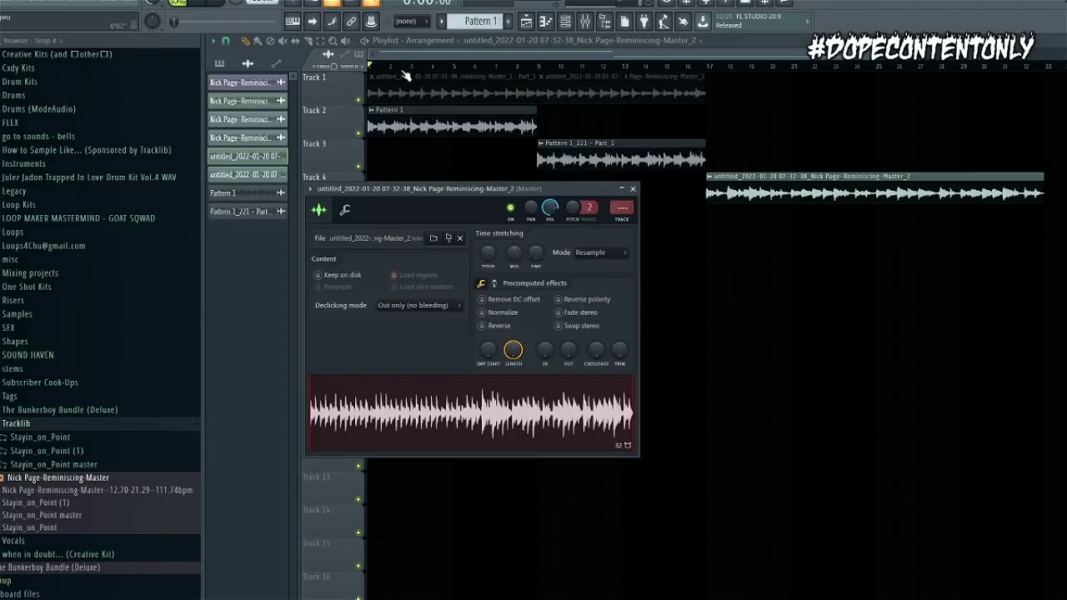
double_click(803, 190)
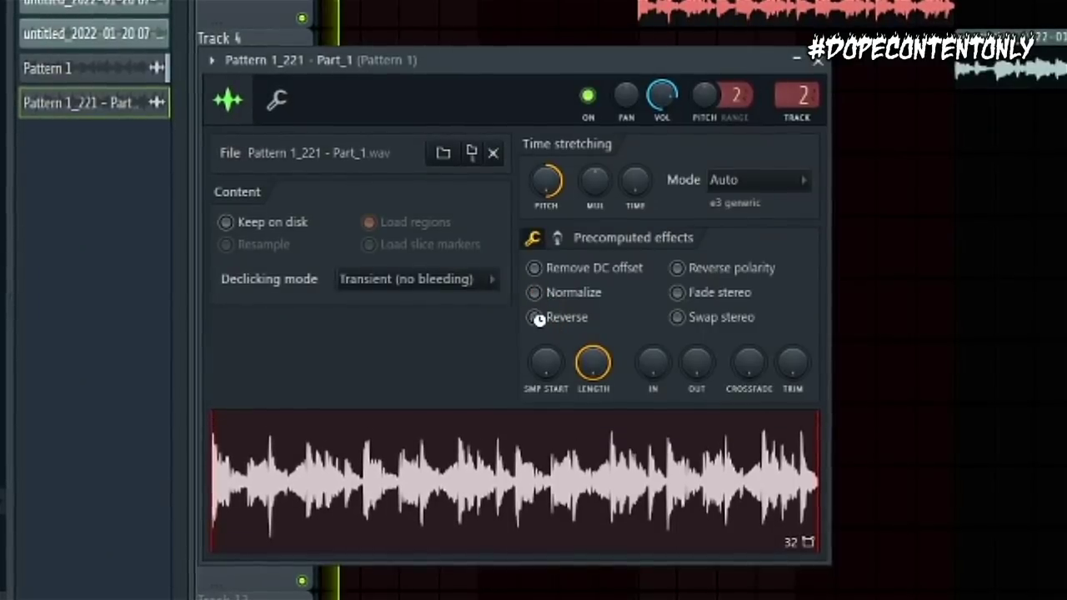
click(536, 315)
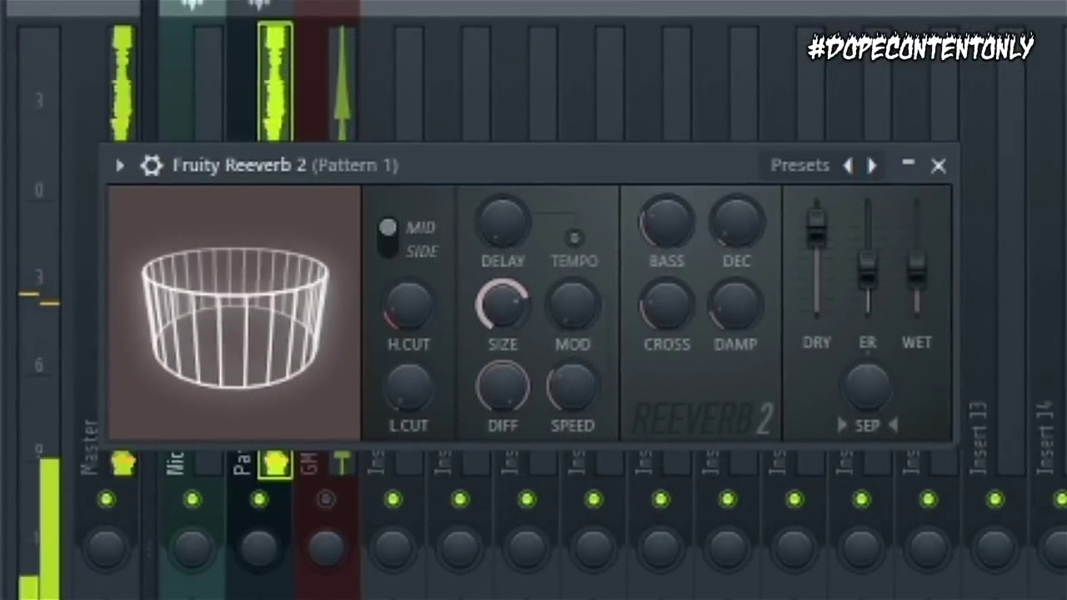
drag(917, 268, 916, 240)
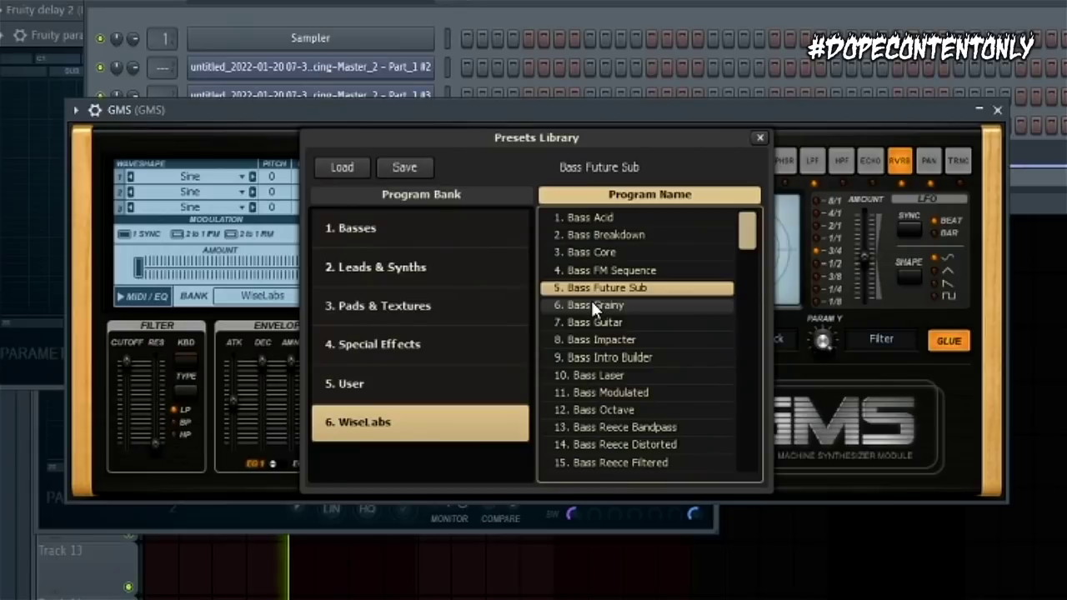
Audition the WiseLabs presets from Bass Grainy to Bass Intro Builder in GMS and settle on Bass Impacter
click(594, 305)
click(594, 324)
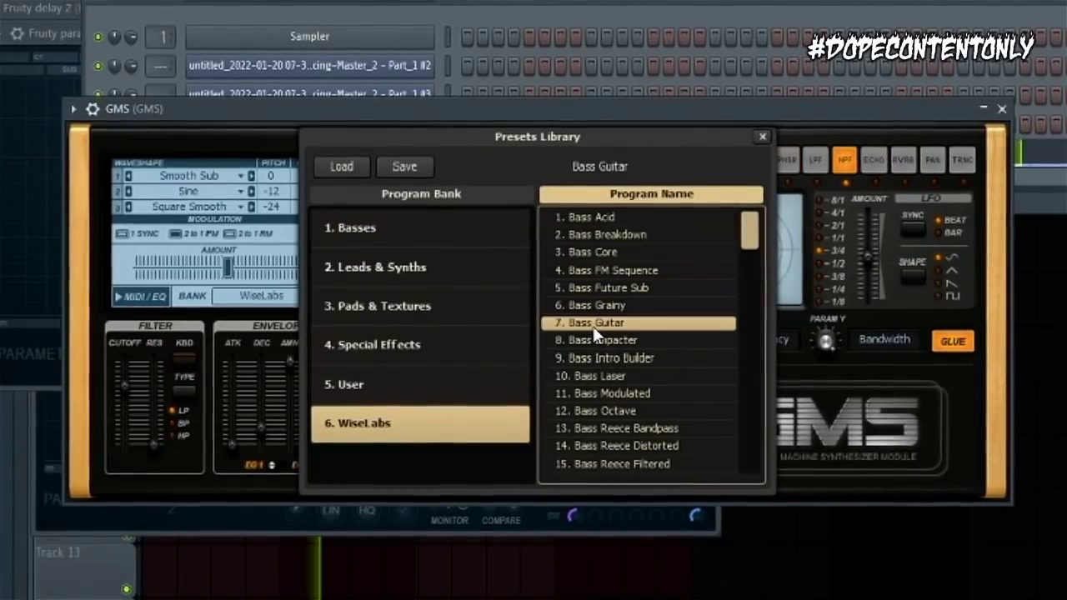
click(594, 339)
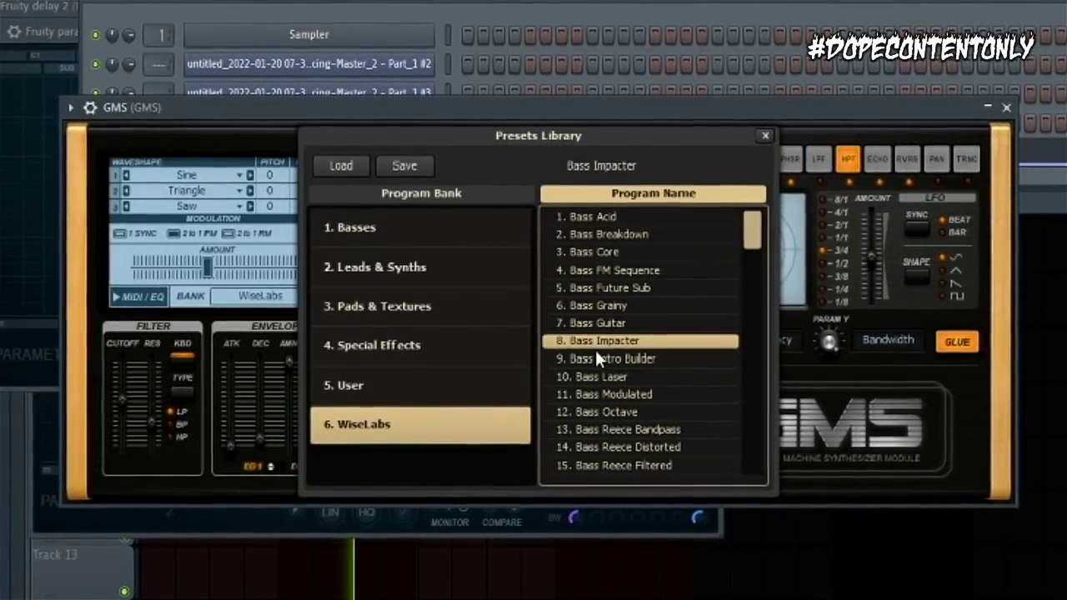
click(597, 358)
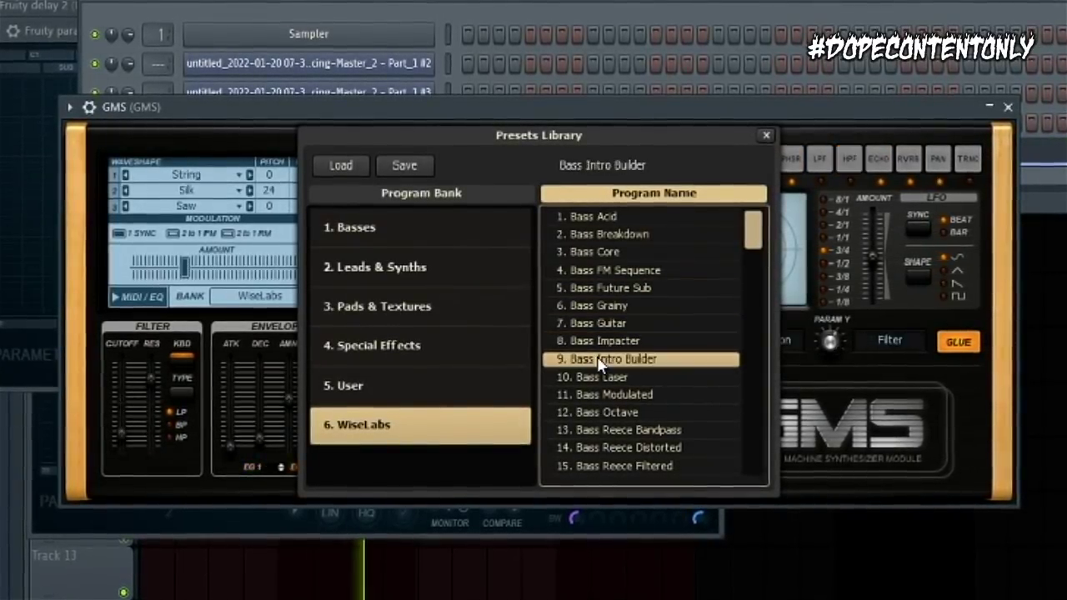
click(599, 342)
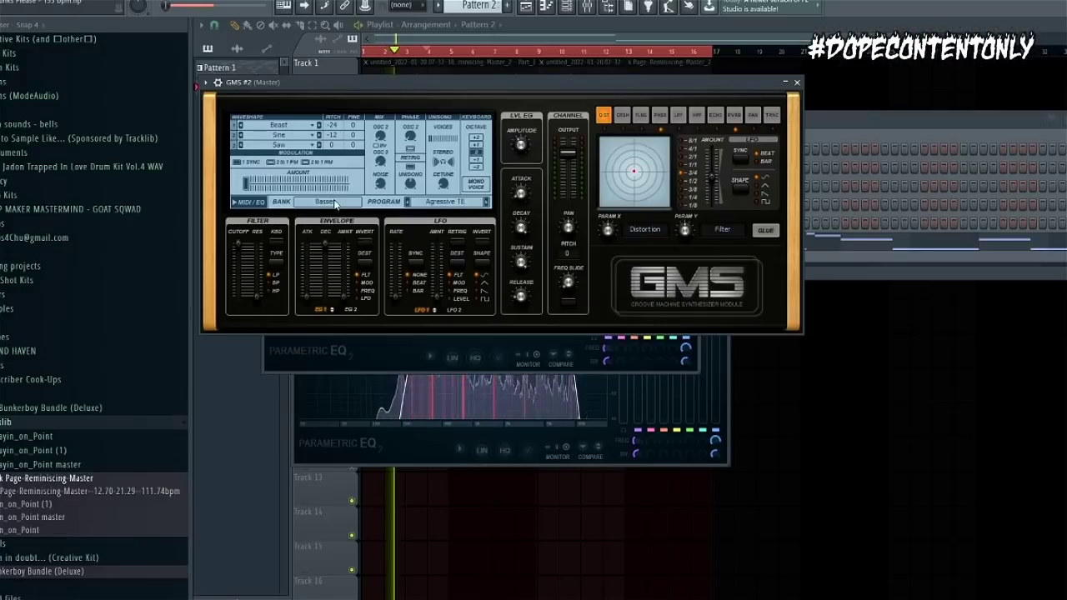
Load the Pad 8 MC preset from the Pads & Textures bank in GMS #2
click(341, 206)
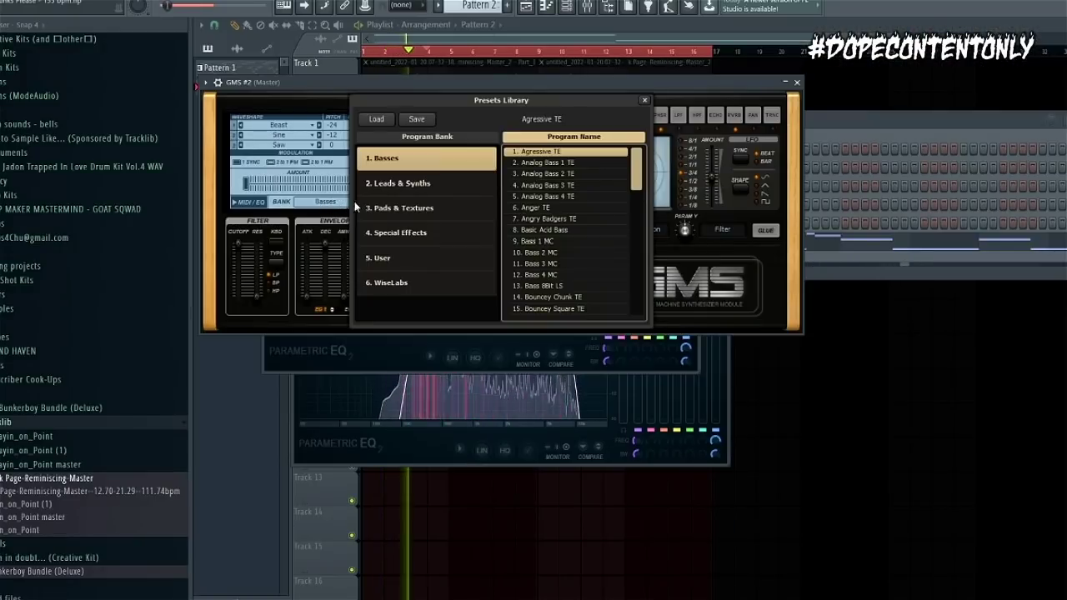
click(423, 210)
scroll(564, 238, down, 5)
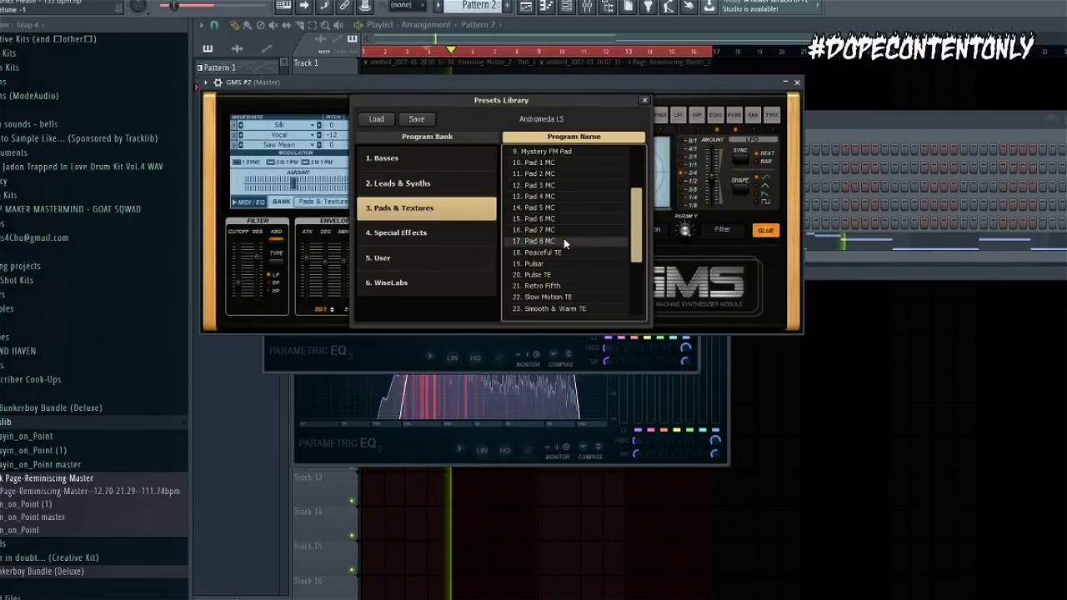
click(565, 240)
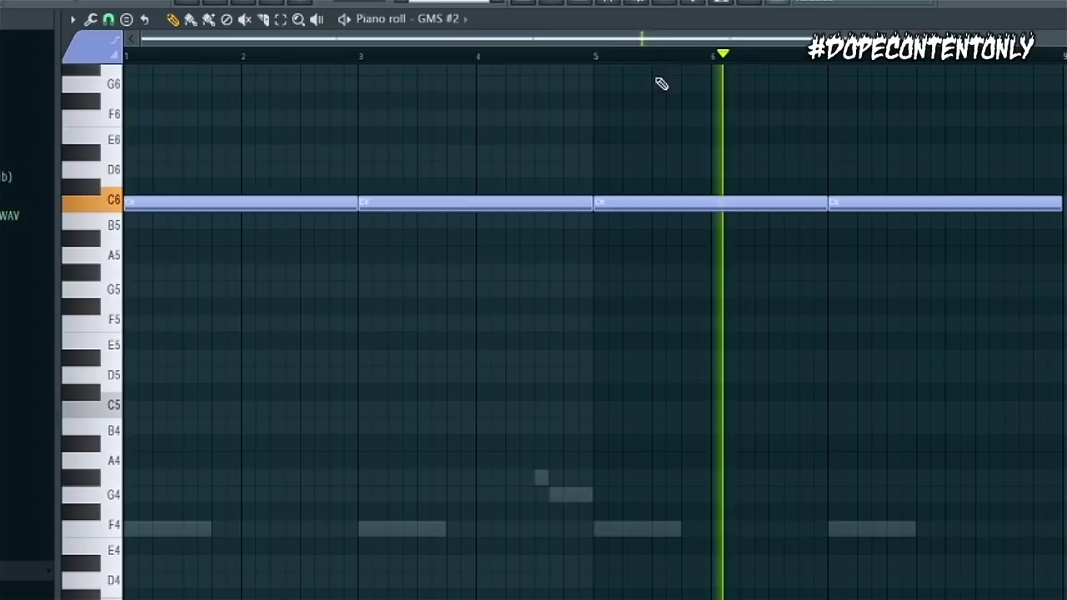
Adjust the dry level of the Cathedral reverb in Fruity Reeverb 2 on the GMS mixer track
click(581, 5)
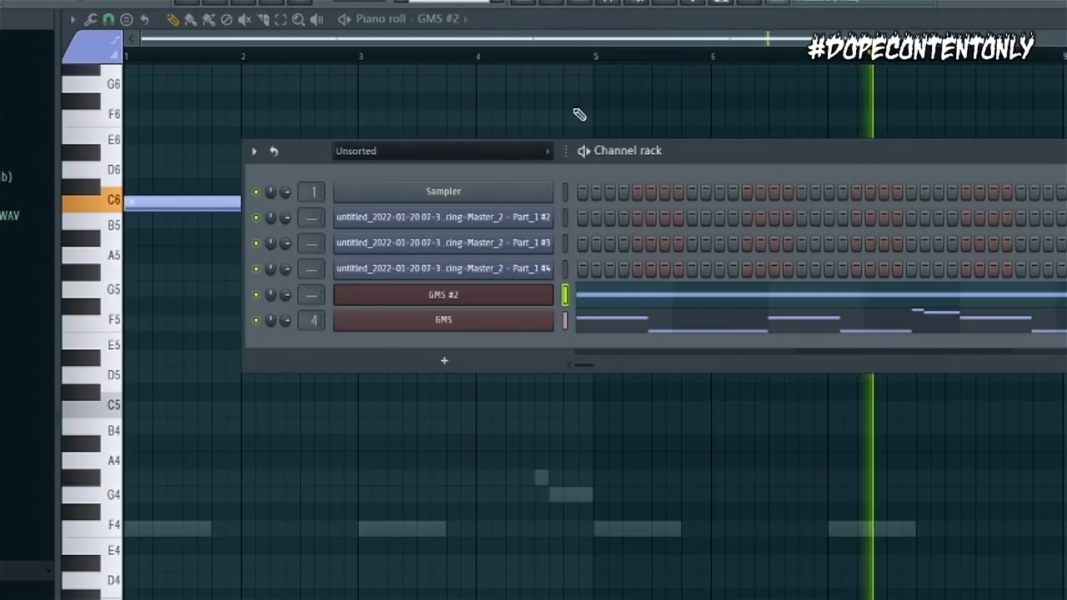
click(581, 3)
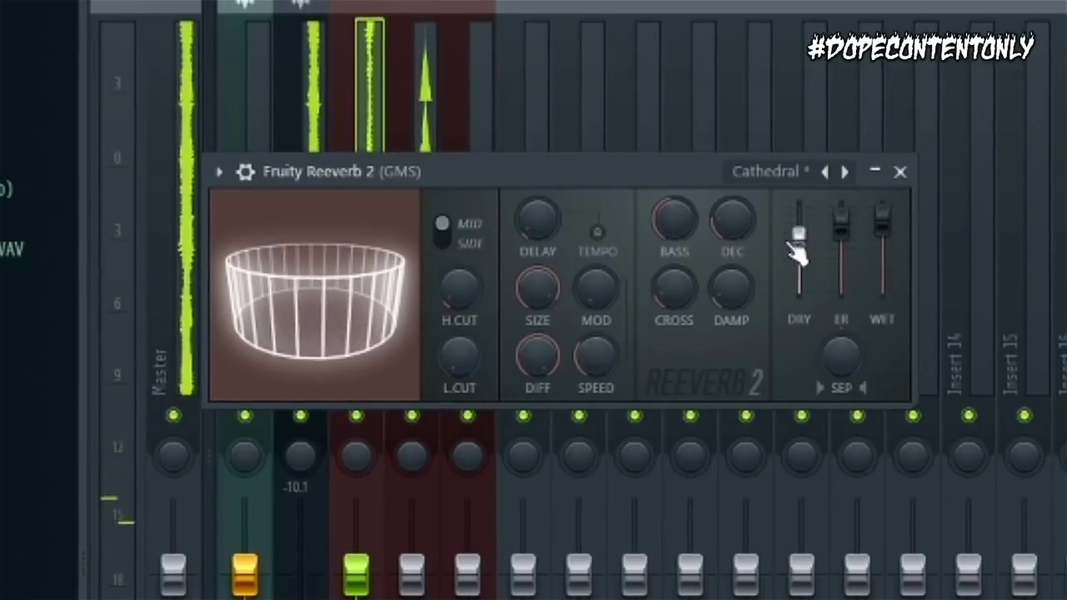
drag(668, 220, 669, 248)
drag(798, 237, 798, 230)
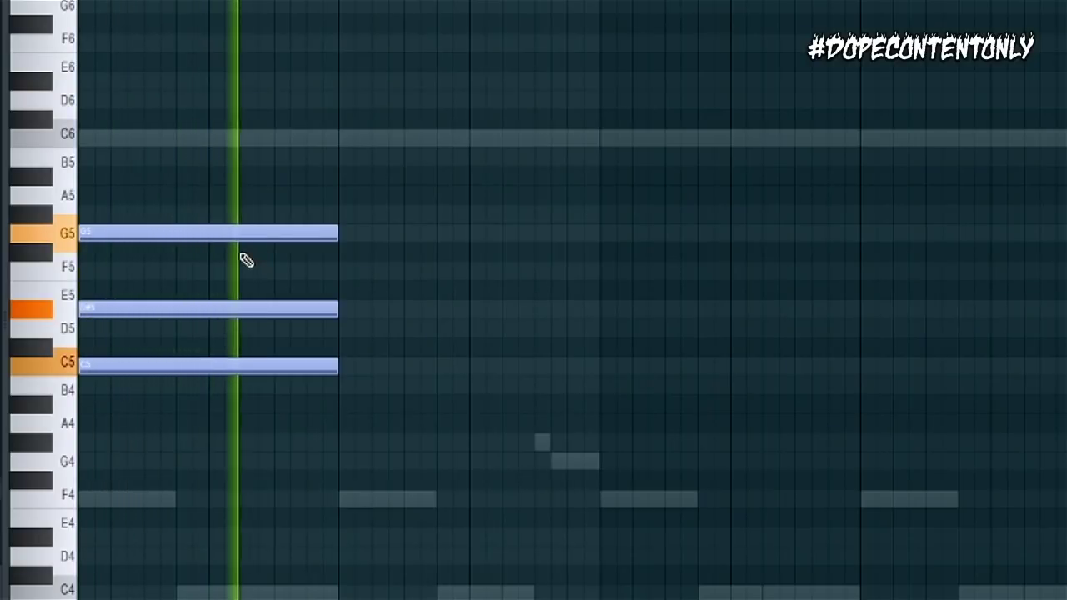
Place a second chord of C5, D#5 and G5 in the piano roll, the same length as the opening chord
click(603, 365)
click(605, 309)
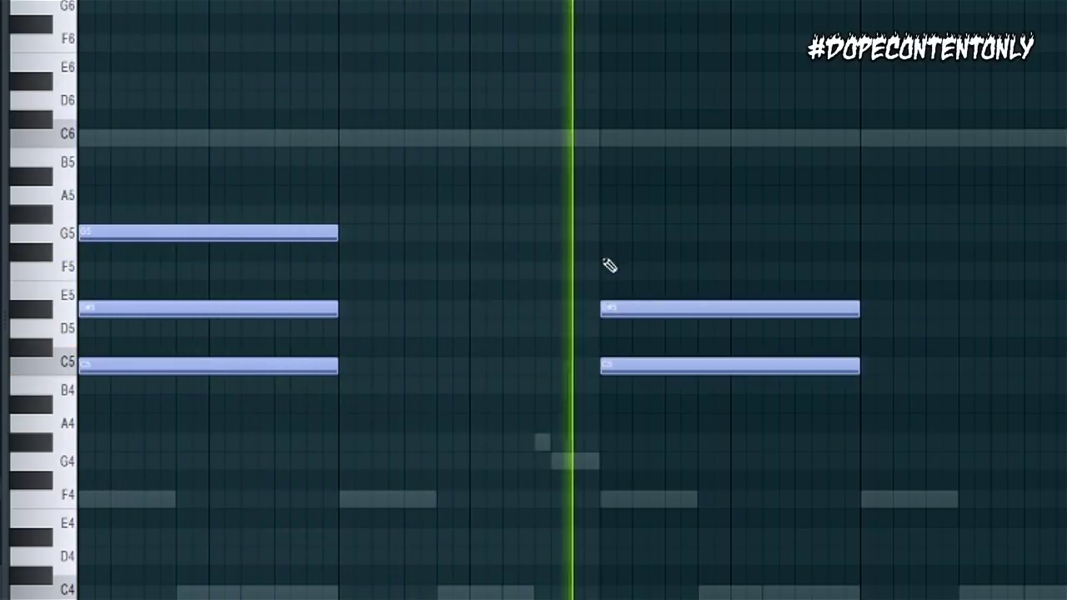
click(604, 233)
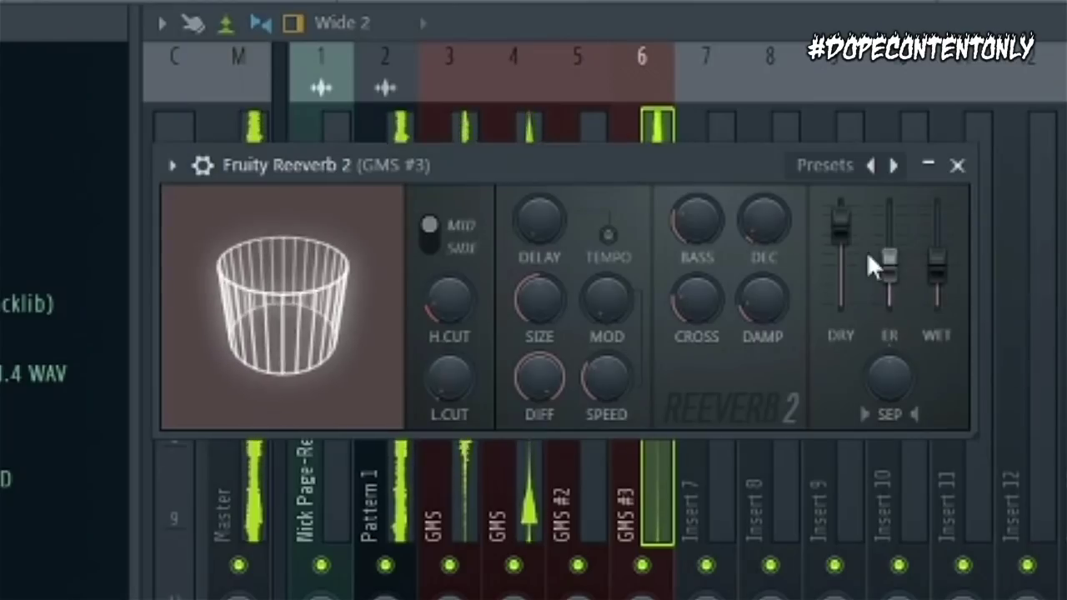
Load the Large Hall preset in Fruity Reeverb 2 on GMS #3, raise its wet level and lower its dry level
click(892, 166)
click(891, 165)
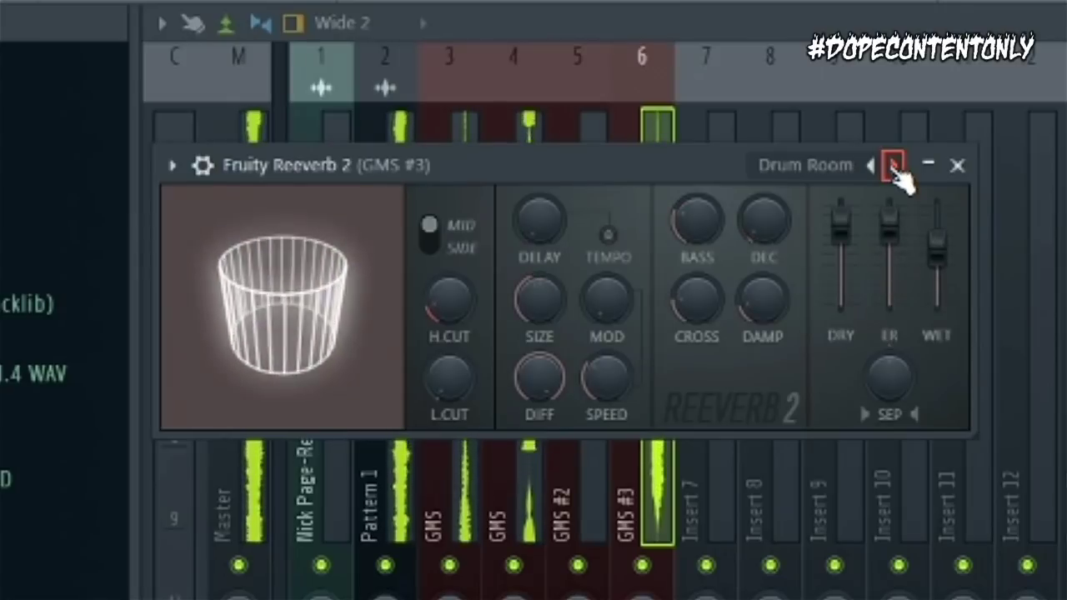
click(890, 166)
click(890, 166)
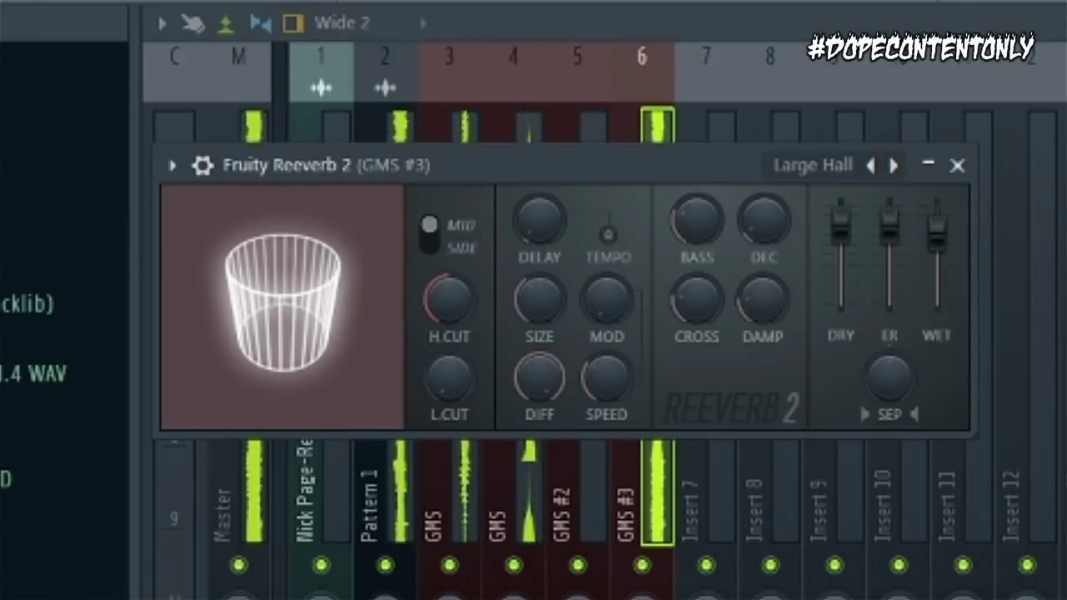
drag(946, 231, 947, 222)
drag(840, 222, 840, 242)
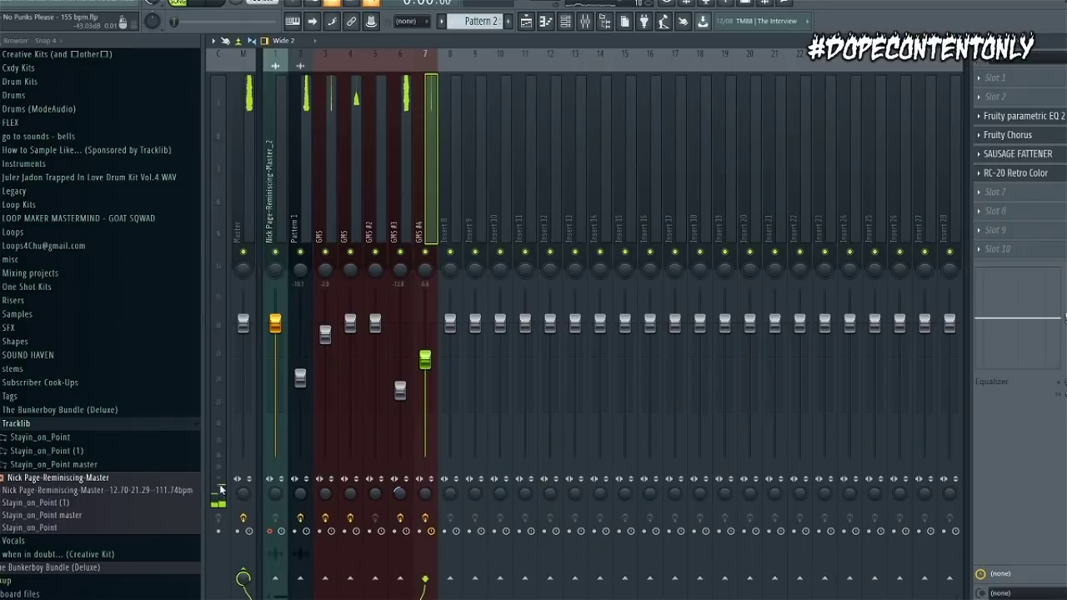
Disarm disk recording on insert track 1 and arm the Master track instead
click(263, 532)
click(240, 532)
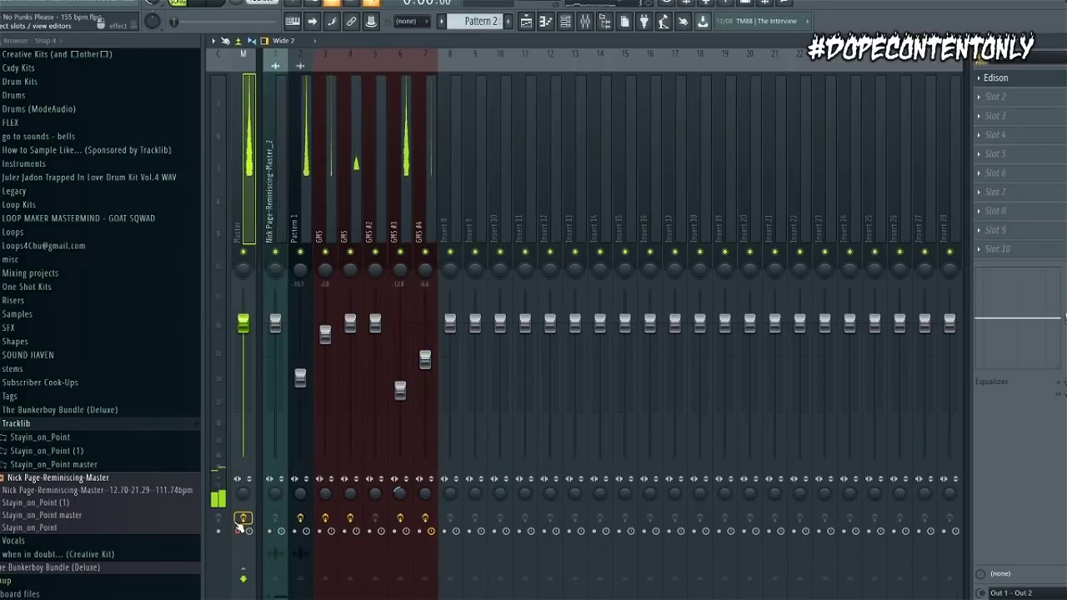
click(243, 520)
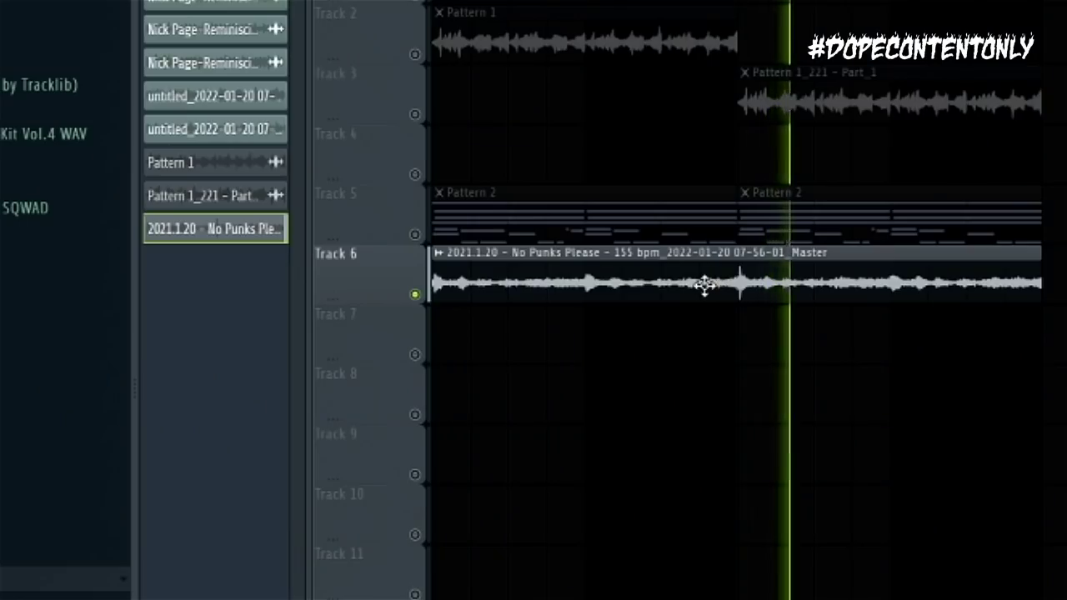
Turn on Normalize and Reverse for the recorded Master audio clip on Track 6
double_click(705, 286)
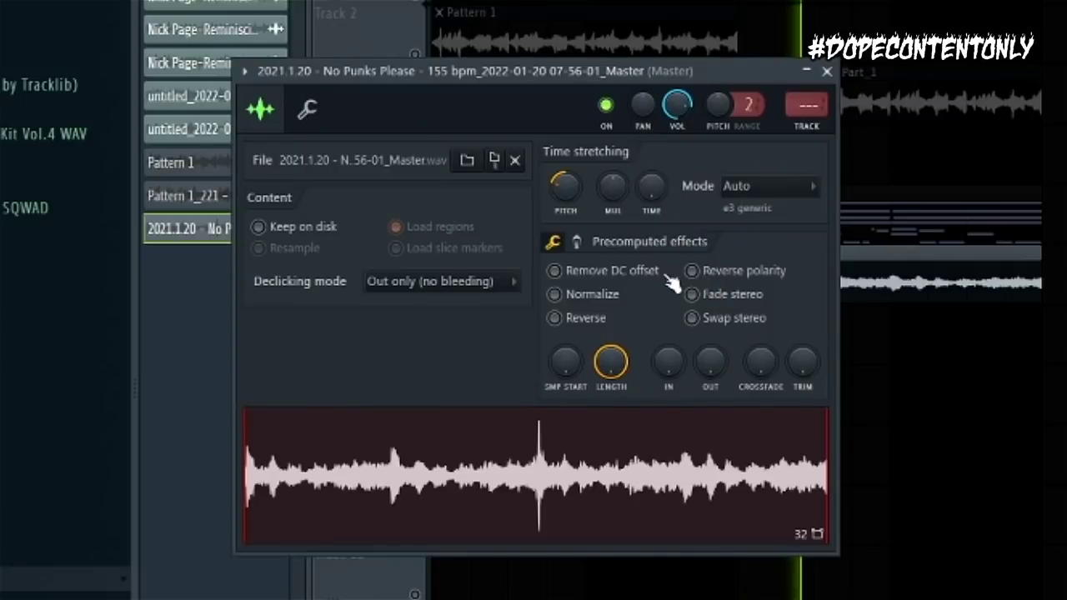
click(558, 299)
click(556, 321)
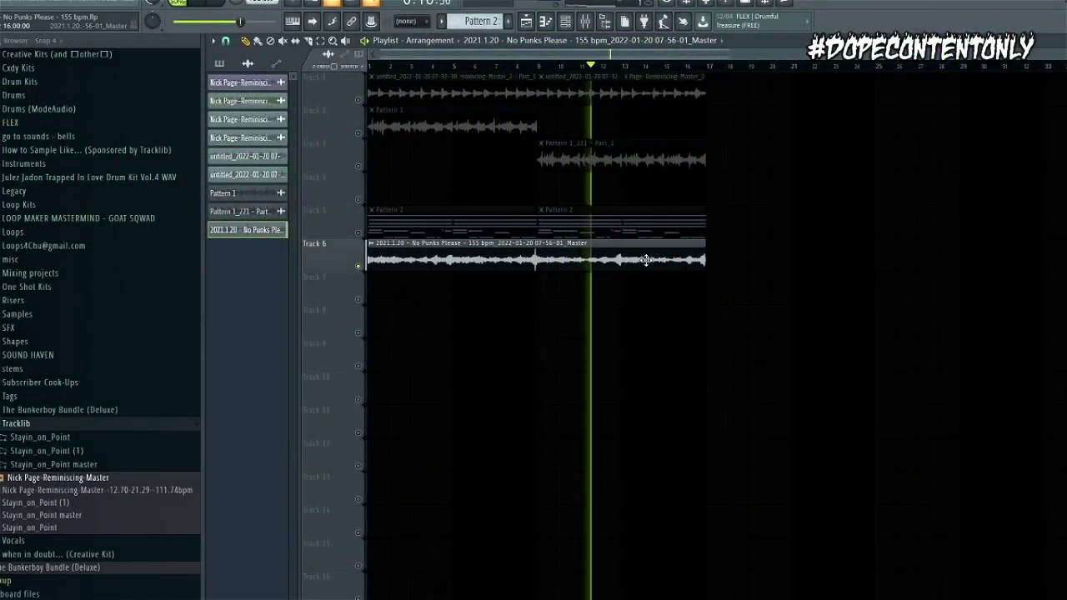
Route the reversed Master clip to mixer track 8 and open the plugin choices for its effect slot 4
double_click(646, 260)
click(586, 22)
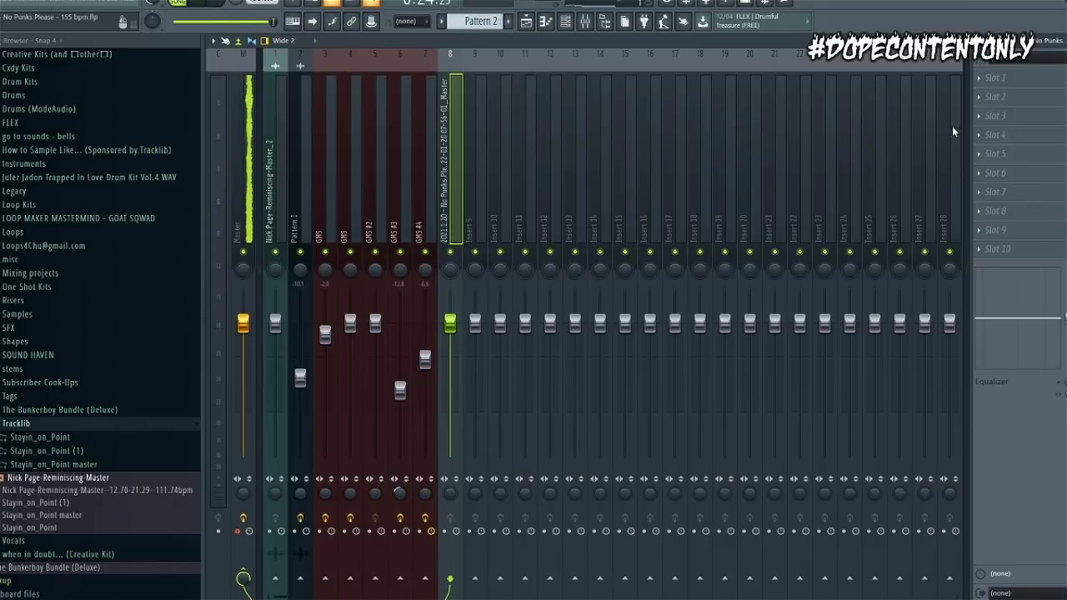
click(977, 136)
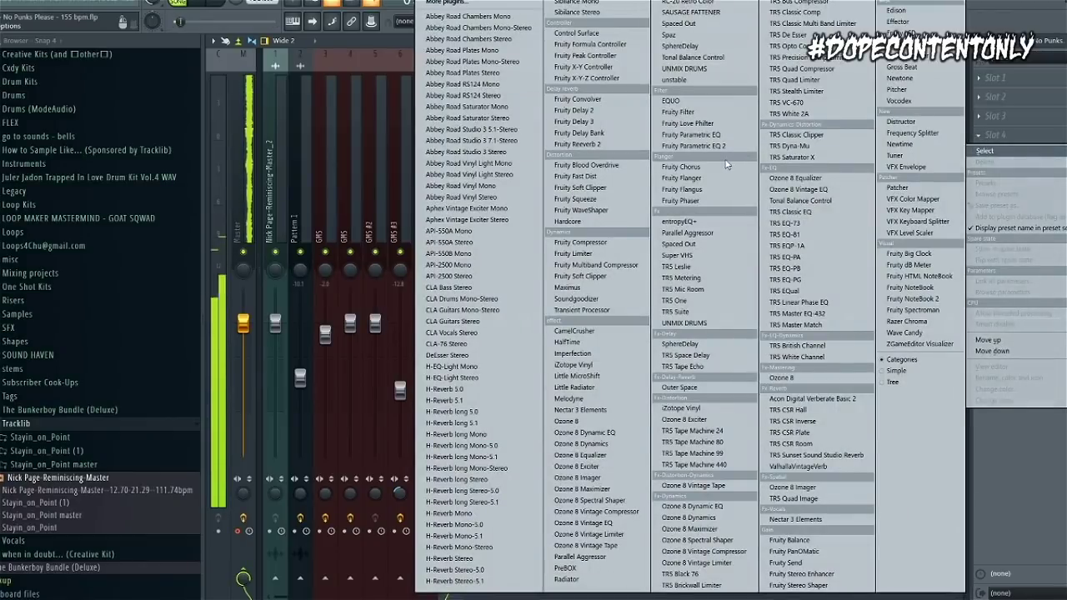
click(374, 57)
Name the new Pattern 3 "drum"
right_click(456, 194)
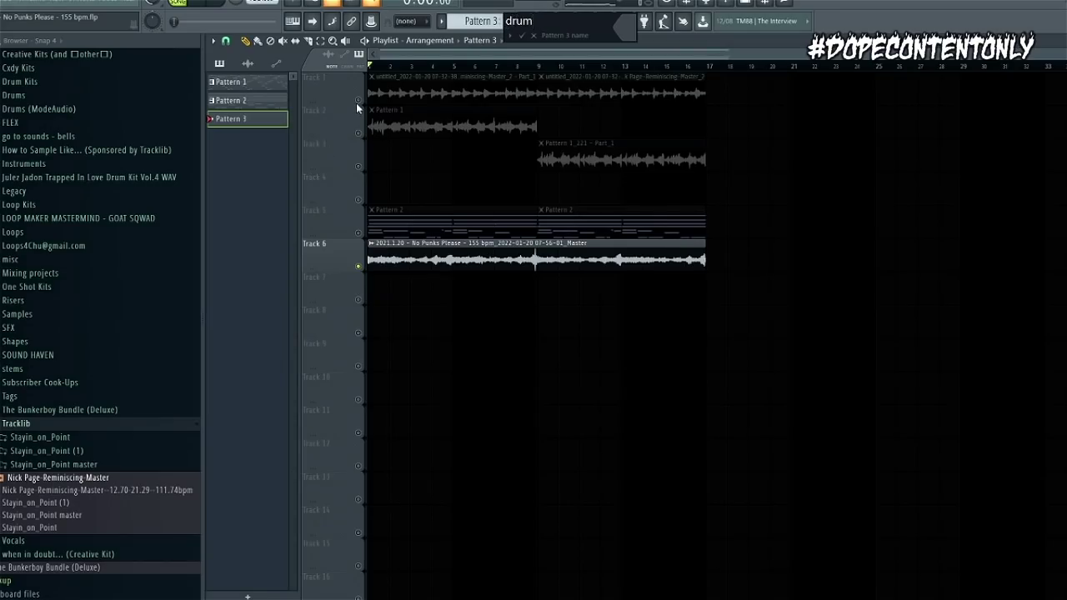
key(Return)
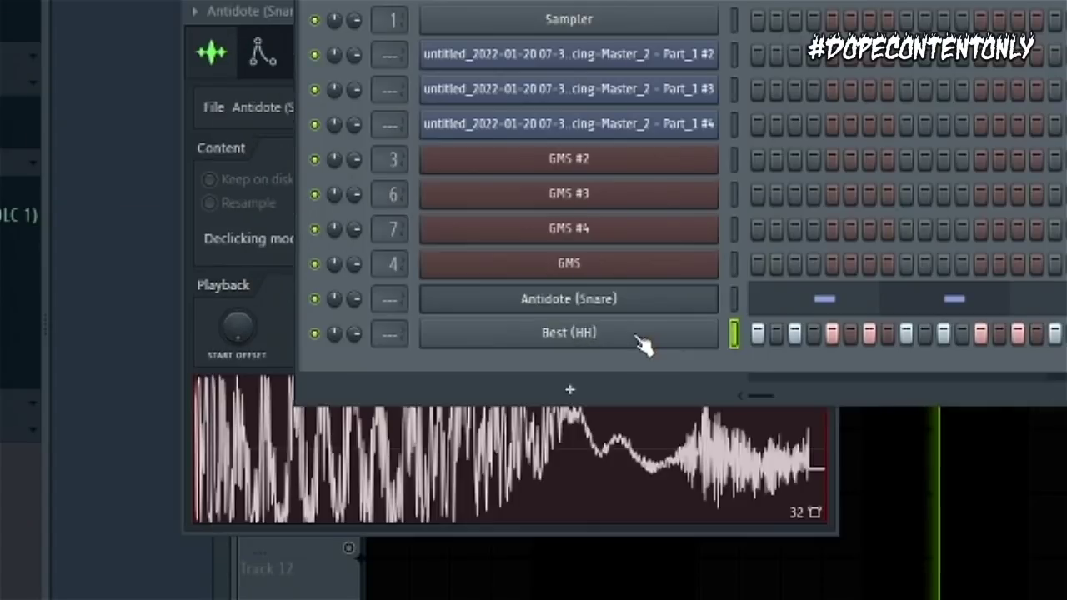
Set the Best (HH) channel to cut itself, with both Cut and By at 9
click(505, 324)
click(344, 85)
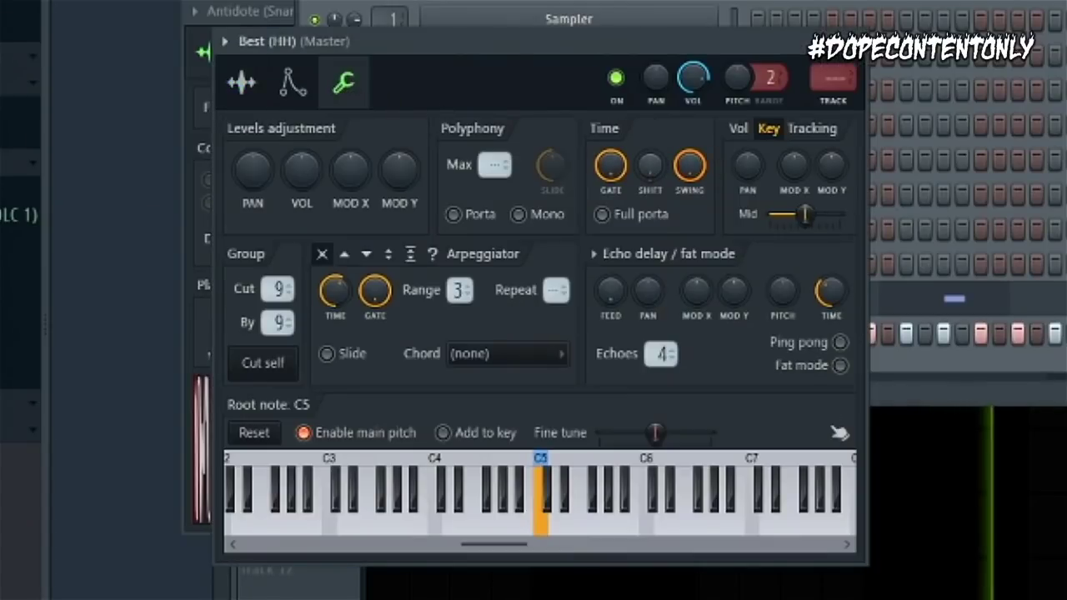
click(857, 41)
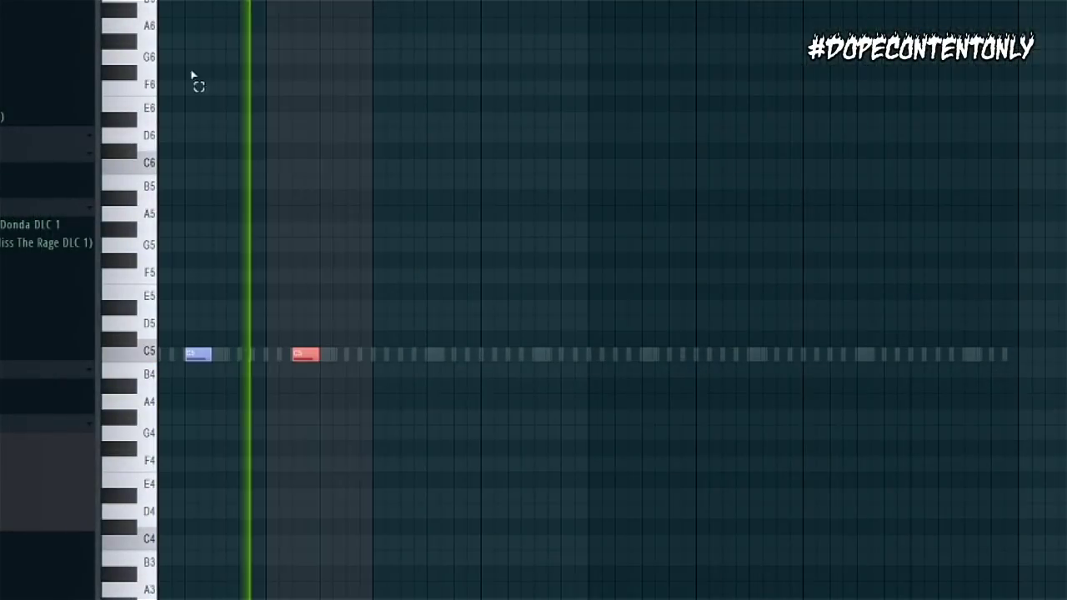
Repeat the selected C5 drum hits across the rest of the pattern
drag(305, 354, 950, 355)
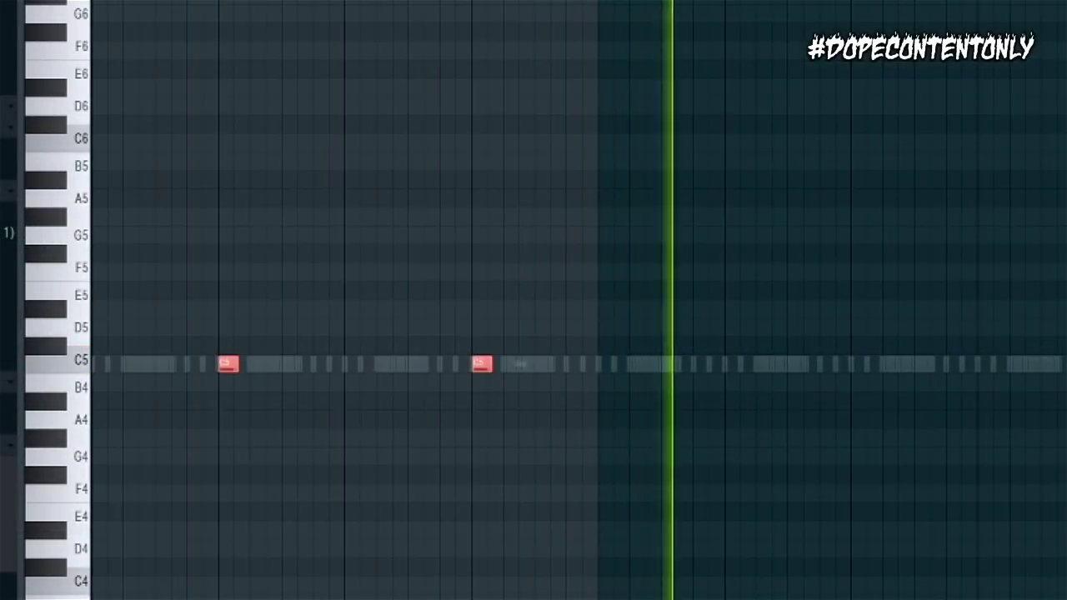
key(ctrl+b)
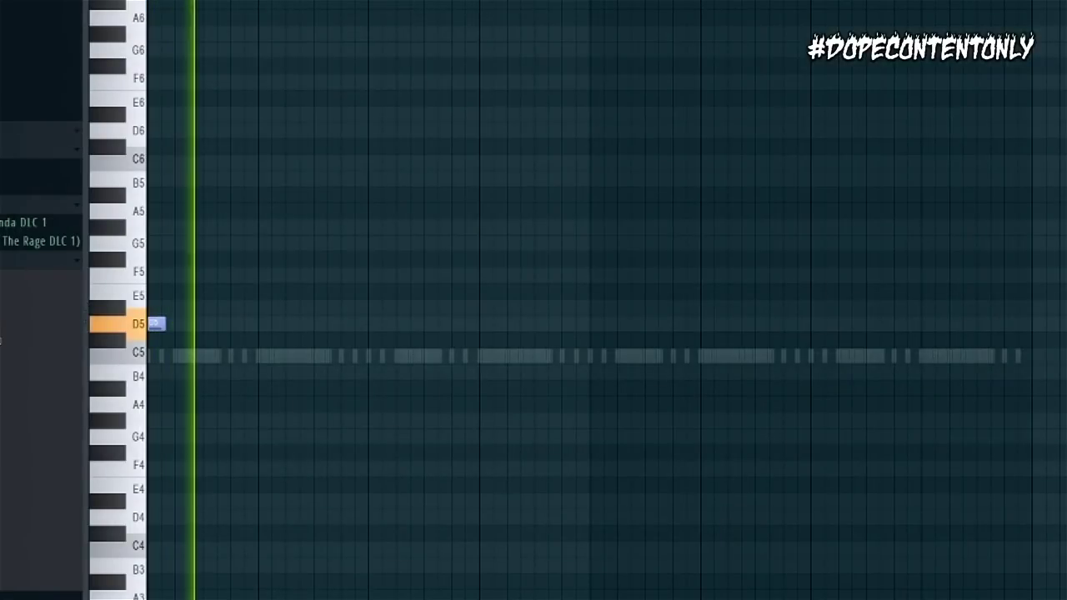
Transpose the opening note to G#5 while checking its pitch against the beat
key(ctrl+Up)
key(shift+Down)
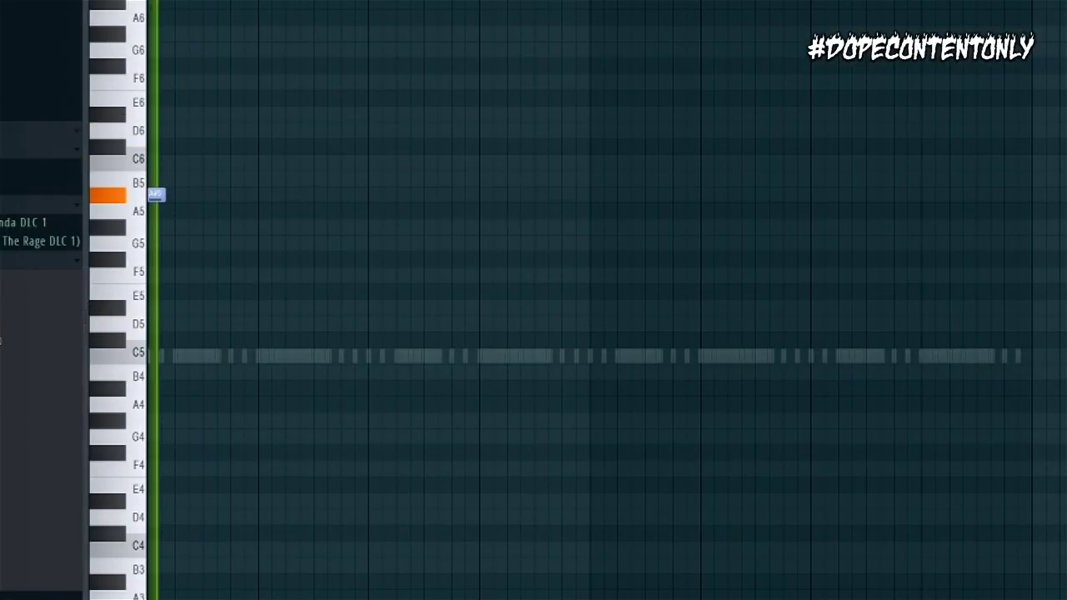
key(shift+Down)
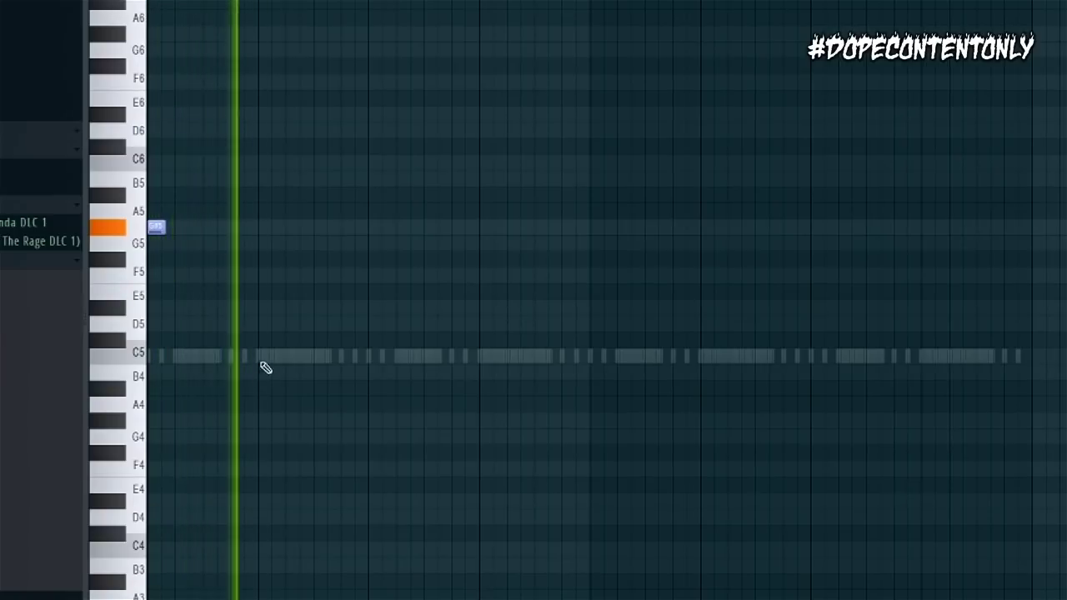
key(ctrl+Down)
key(space)
key(space)
key(ctrl+Up)
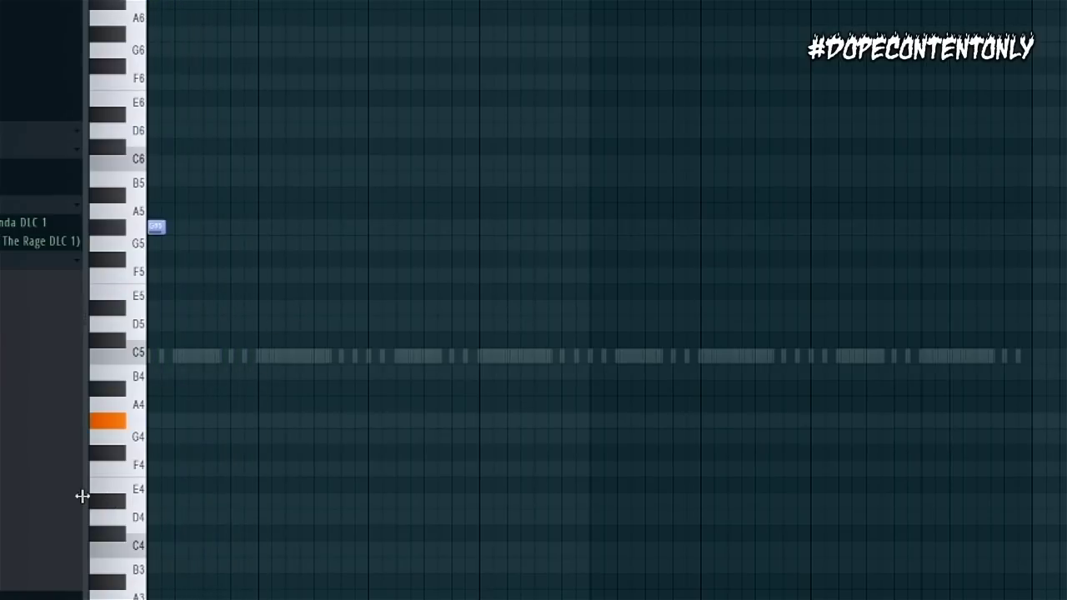
key(space)
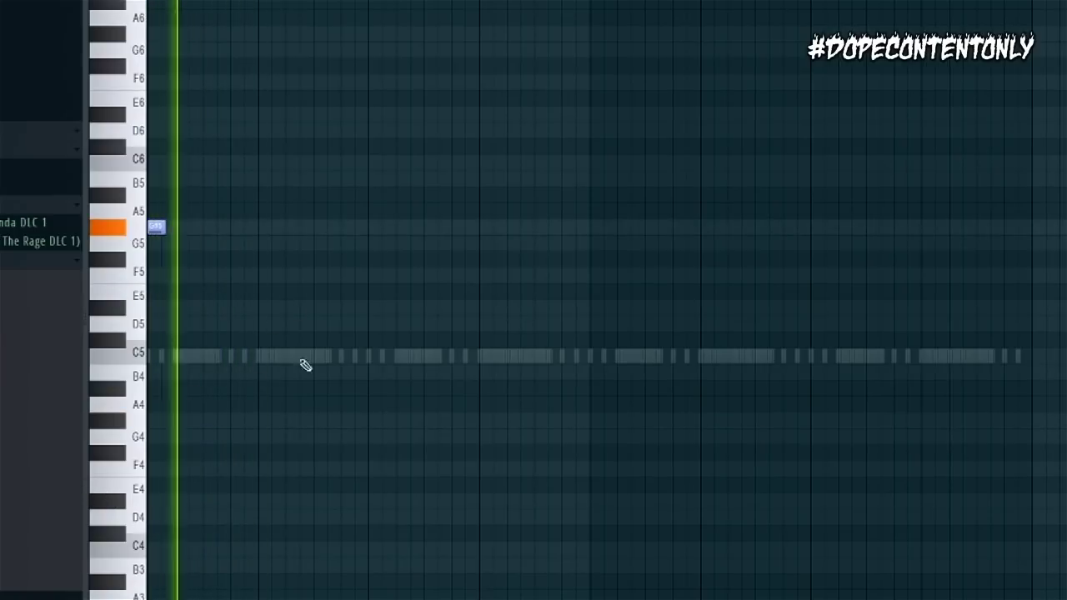
Add one short and two longer G#5 notes from bar 2 to the start of bar 3
click(288, 233)
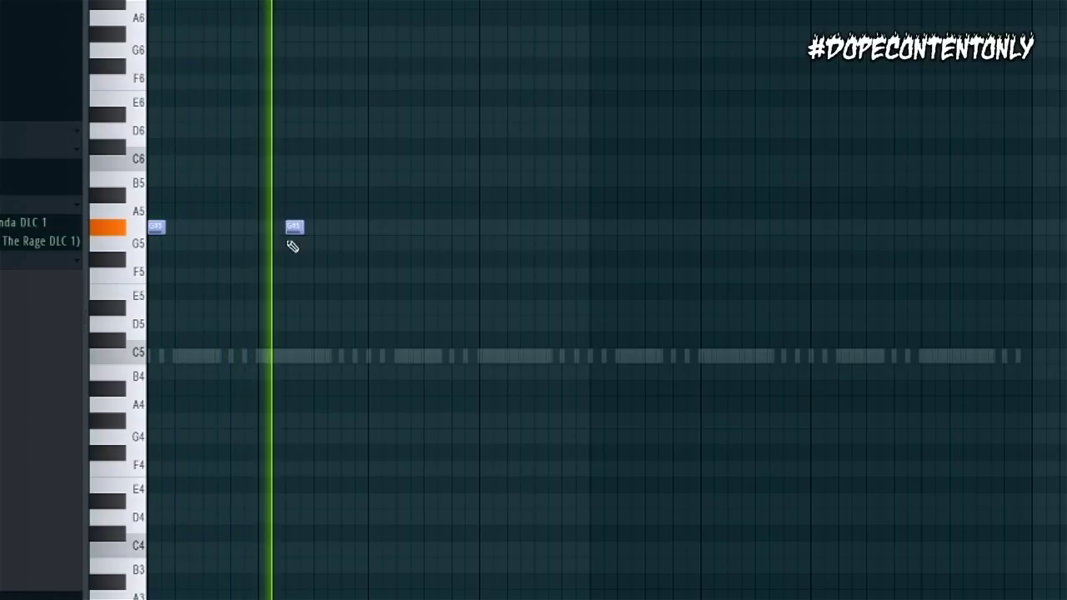
click(334, 228)
drag(348, 227, 367, 232)
click(370, 228)
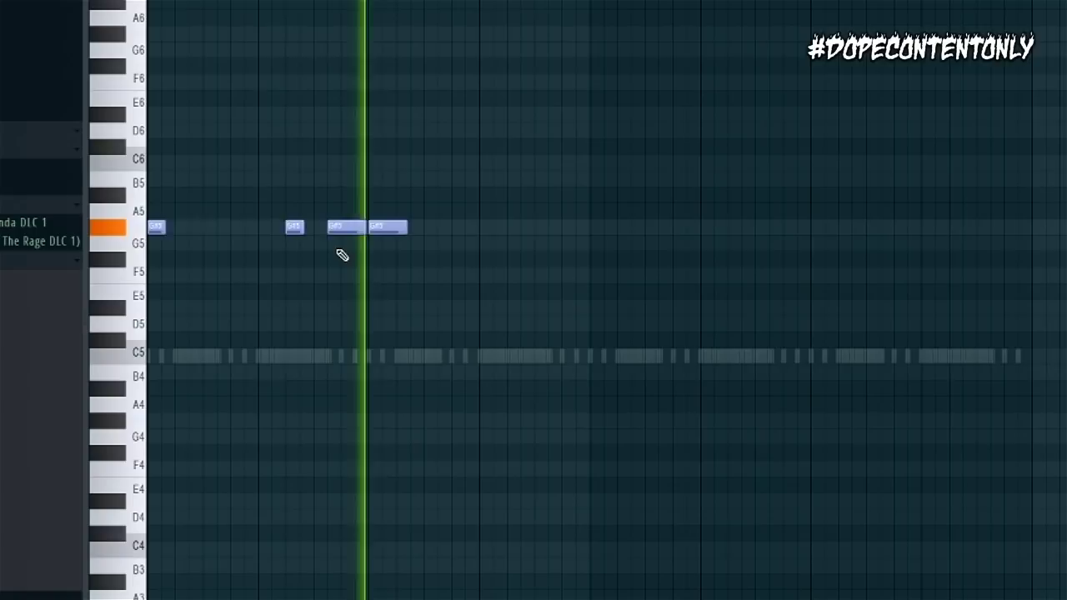
Join the notes legato without the extra one at bar 3, and repeat the two-bar phrase three times up to bar 9
key(ctrl+l)
right_click(404, 228)
key(ctrl+b)
key(ctrl+b)
key(ctrl+b)
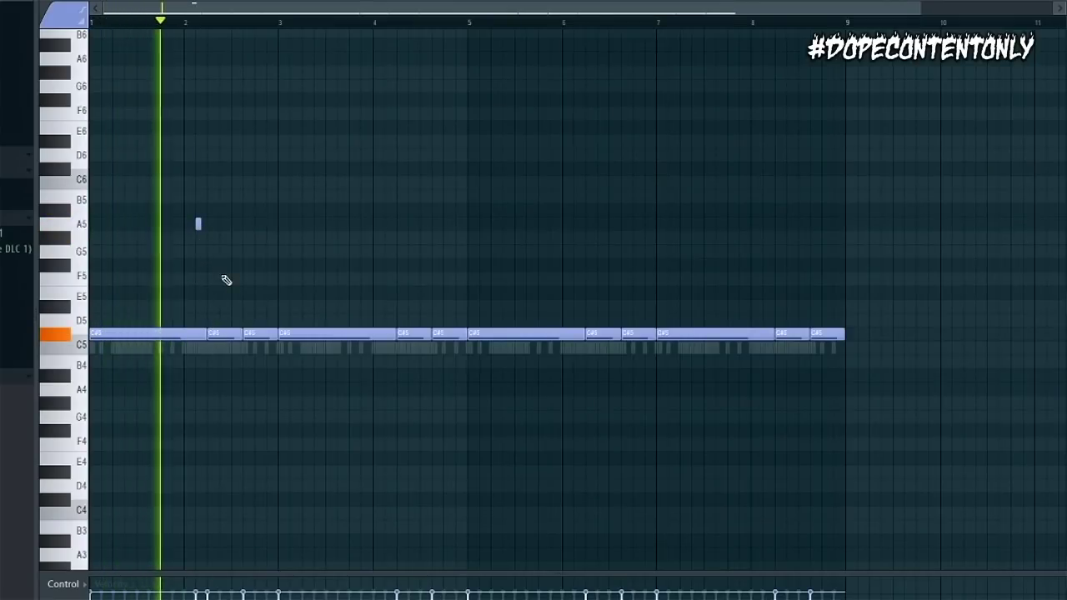
Add short A5 and G#5 notes in bar 2 and a C#6 note in bar 4, made legato with the C#5 line
key(ctrl+l)
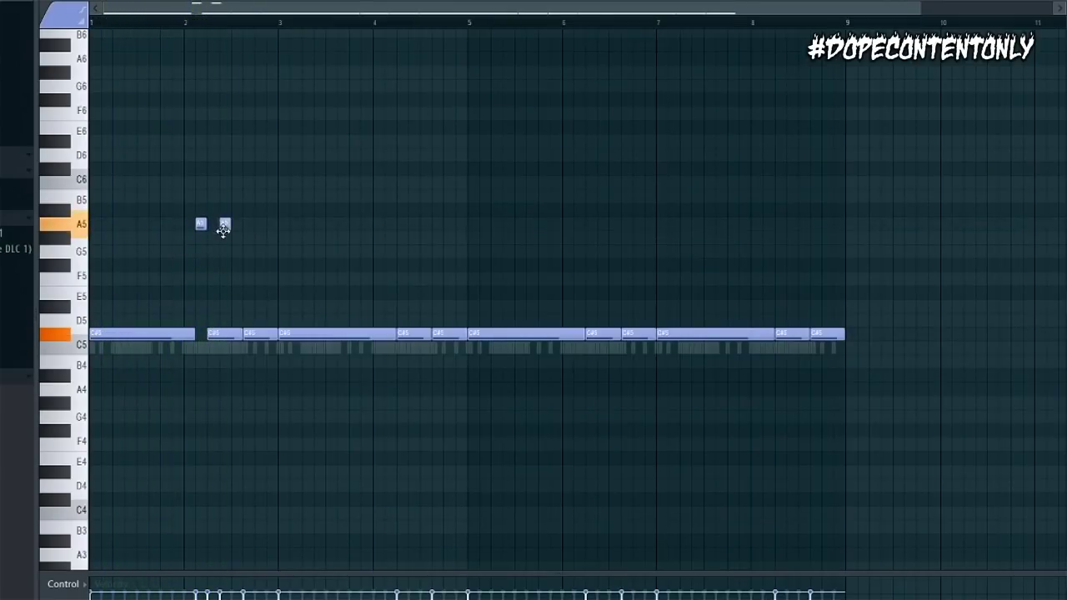
key(ctrl+l)
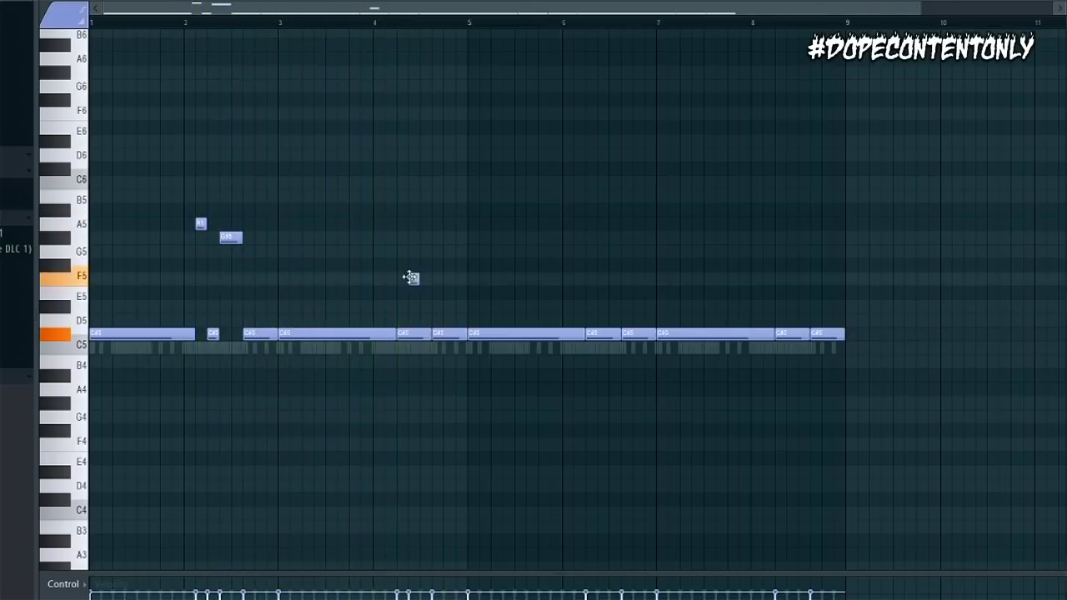
key(space)
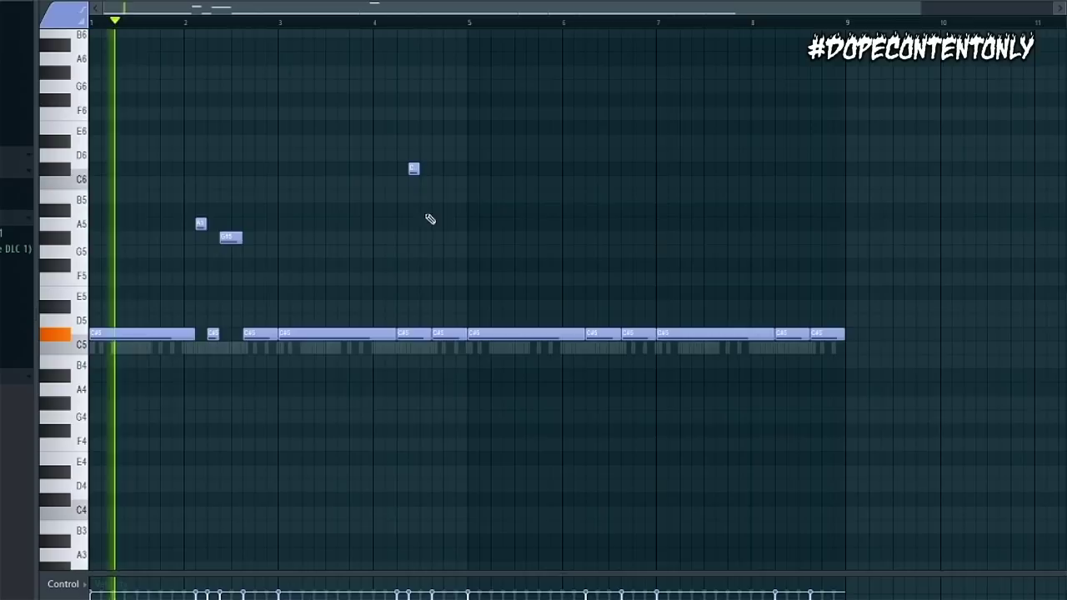
key(ctrl+l)
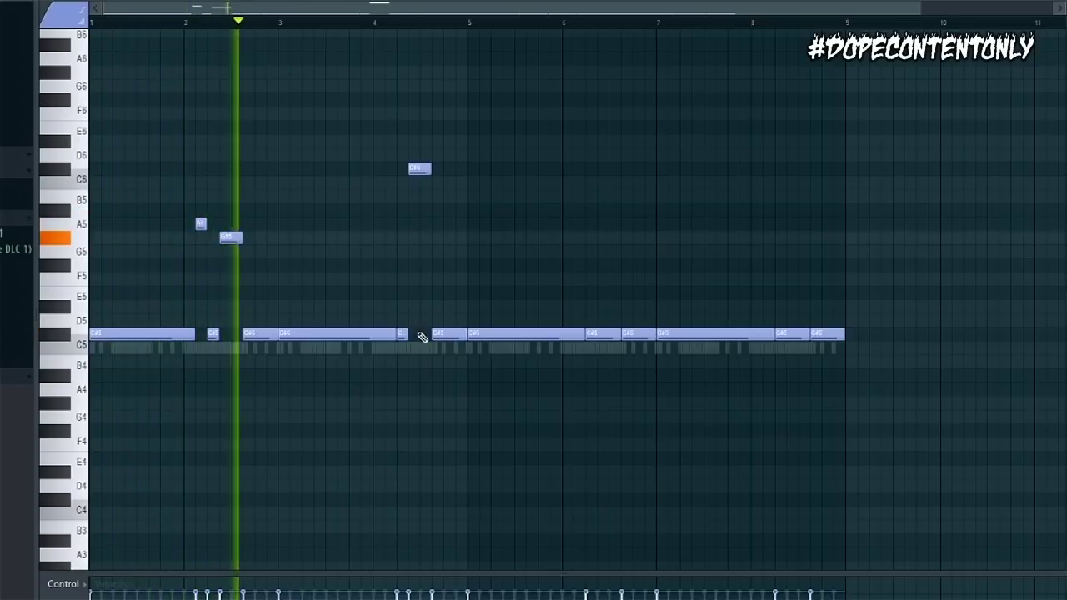
Move the last C#5 note of bar 4 earlier, extend it legato to bar 5 and play the phrase back
drag(433, 335, 421, 334)
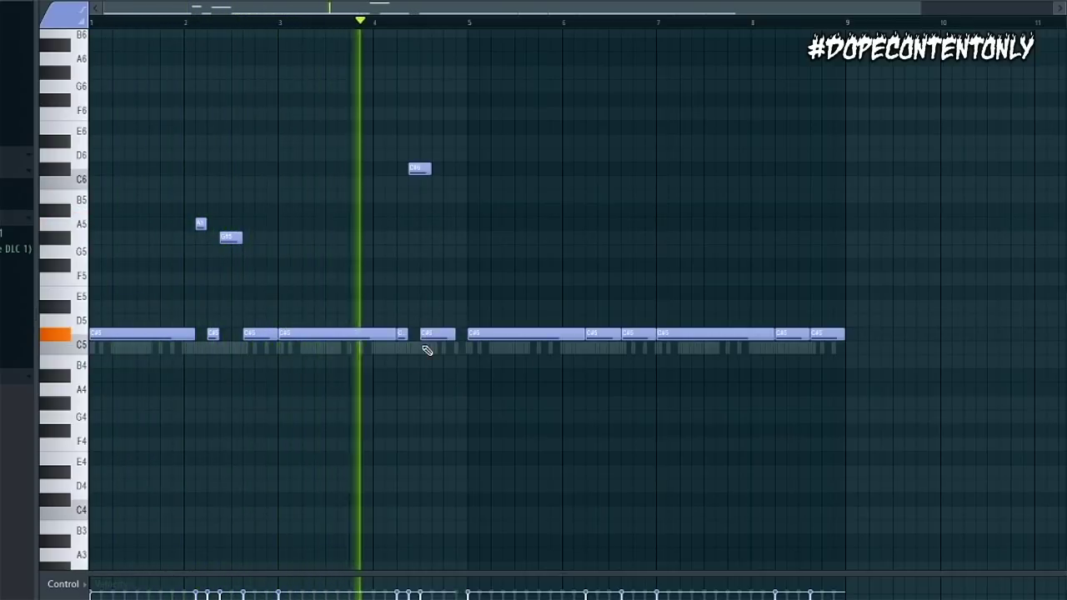
key(ctrl+l)
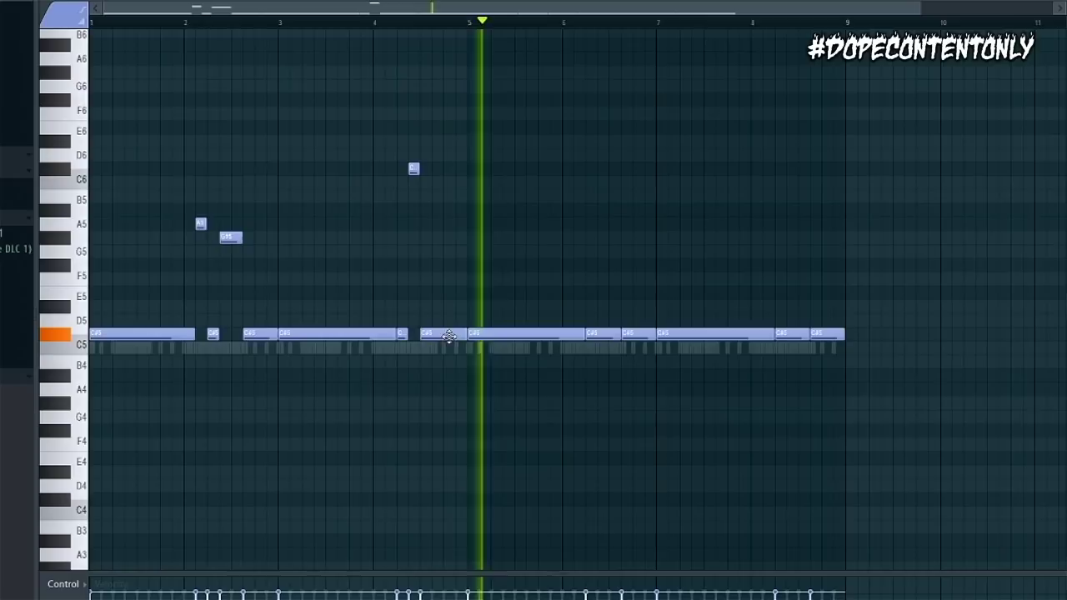
key(space)
key(space)
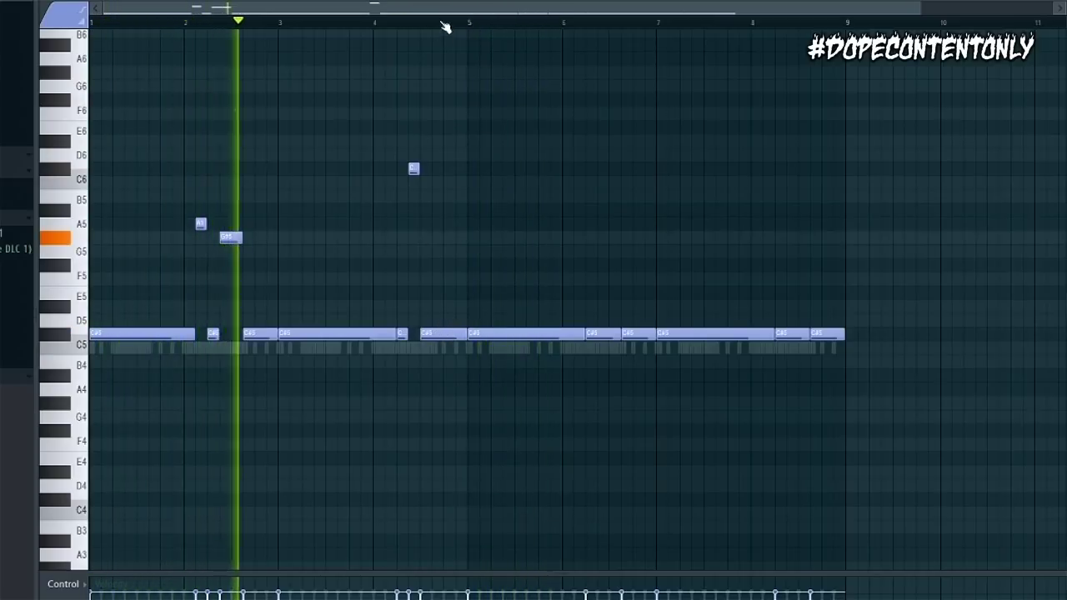
Place a G#5 note near the end of bar 4 and stretch it legato to the start of bar 5
scroll(437, 52, up, 2)
drag(432, 222, 430, 237)
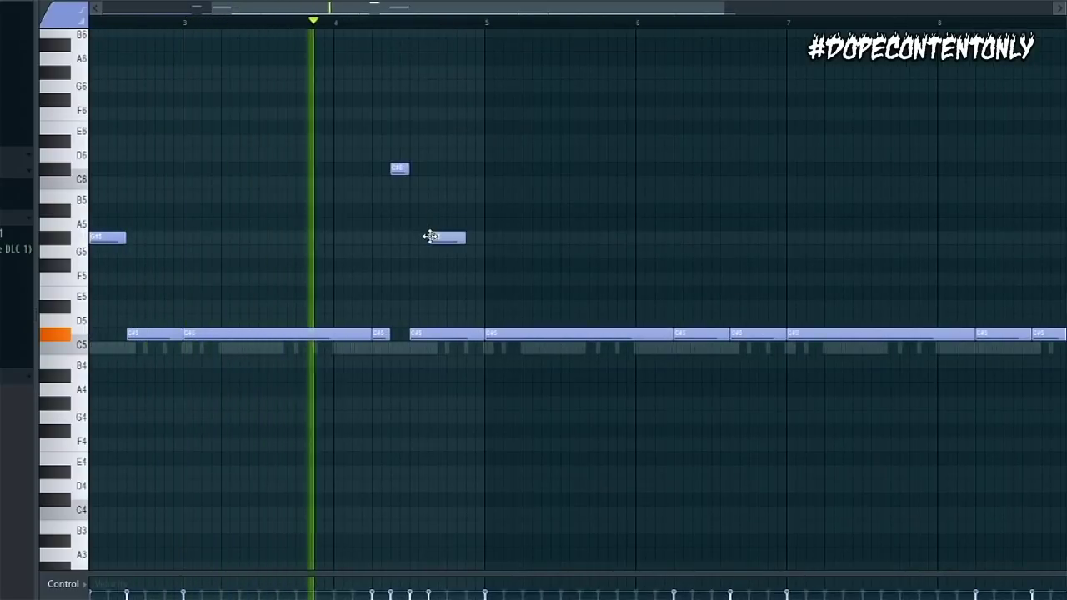
key(ctrl+l)
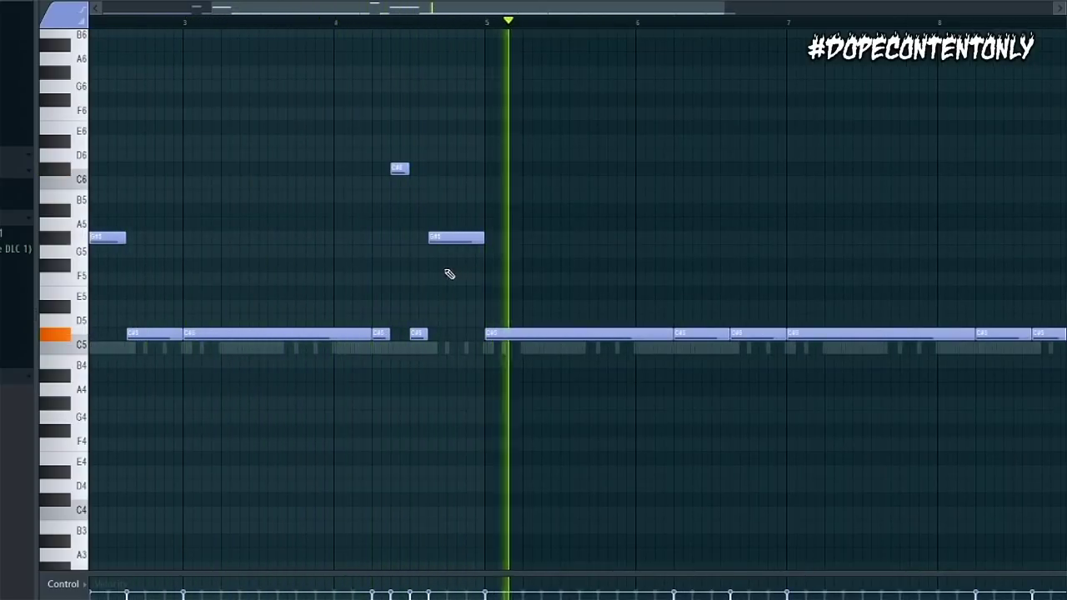
Add a short C#5 slide note beneath the G#5 note near the end of bar 4
key(space)
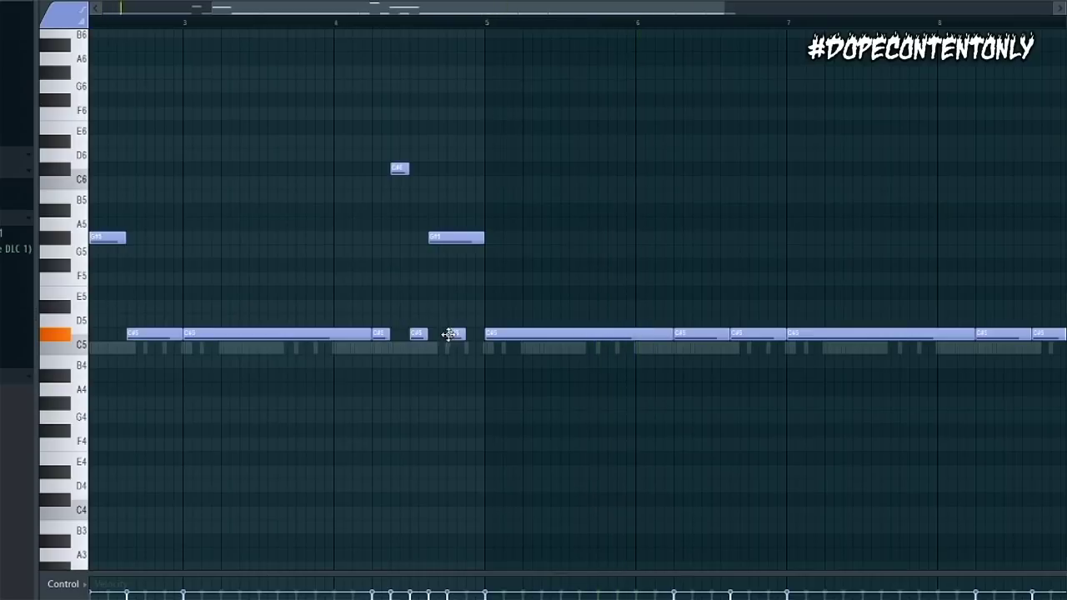
double_click(456, 333)
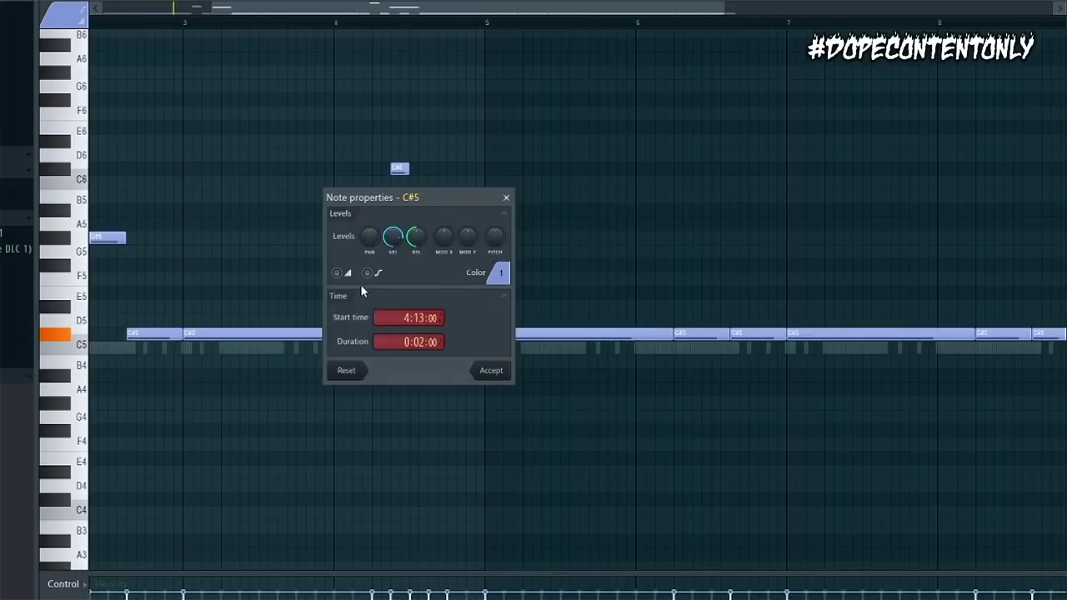
click(491, 371)
Shorten the bar 5 C#5 note, add two short C#6 notes at bar 6 and raise that bar's last C#5 to A5
key(space)
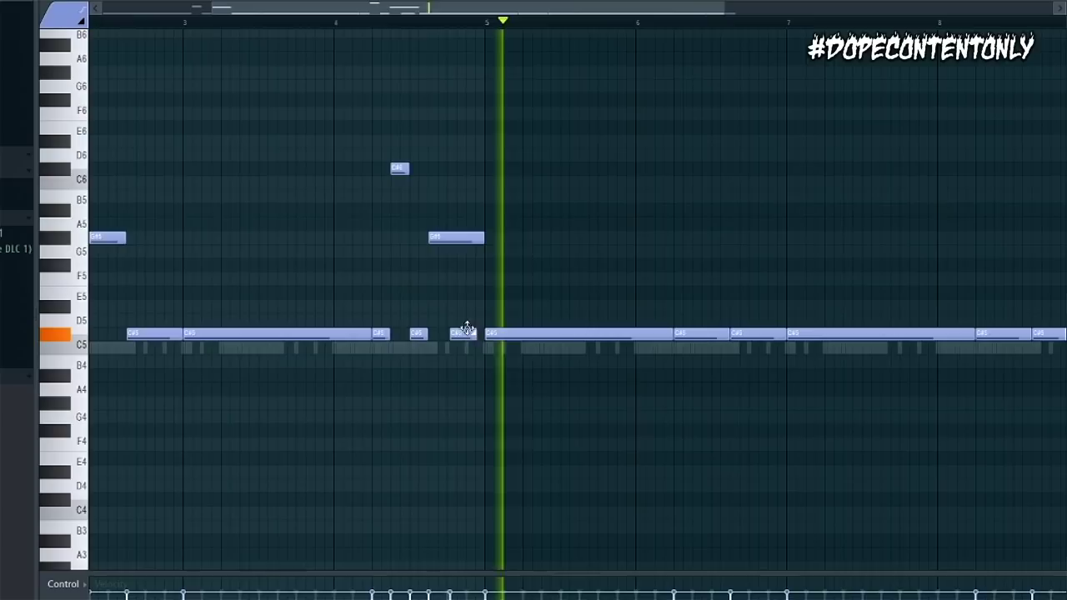
key(space)
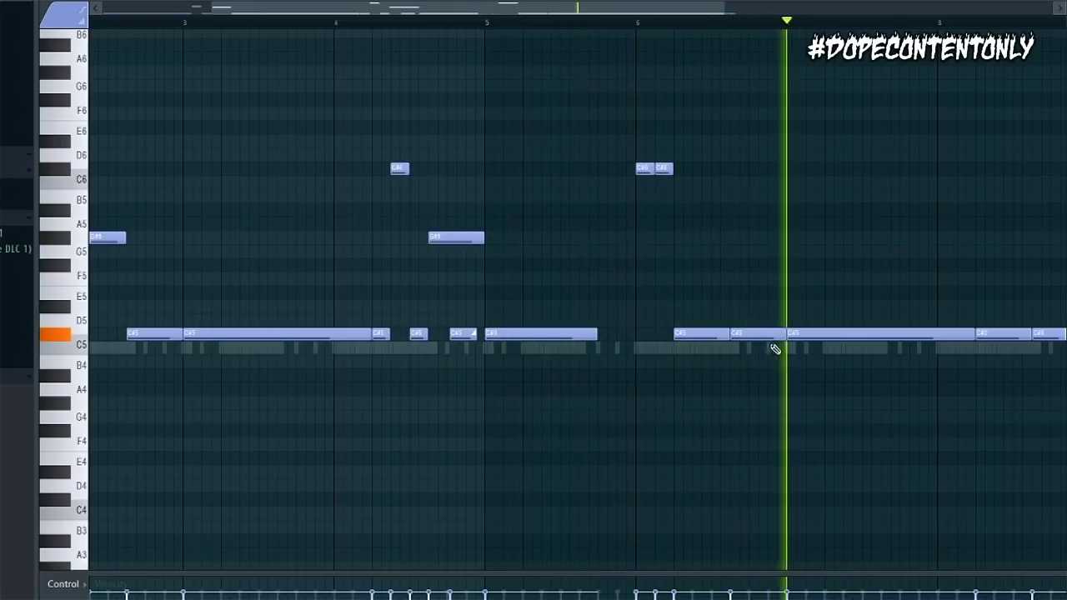
drag(769, 333, 780, 296)
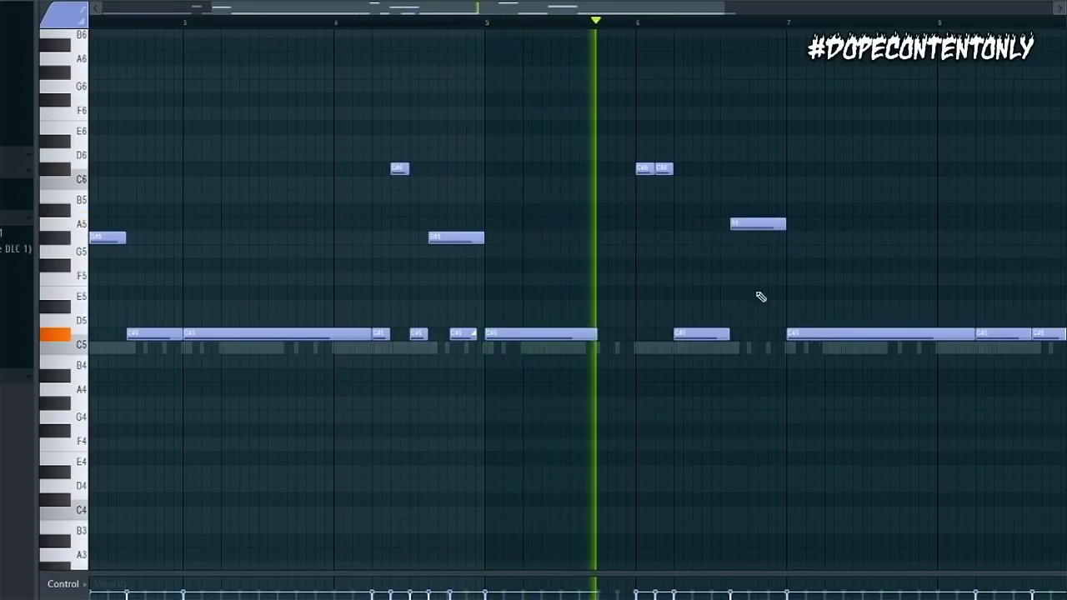
Insert an E5 note after a shortened bar 7 C#5, extend it to meet the following note, and raise that note to F#5
drag(474, 8, 631, 24)
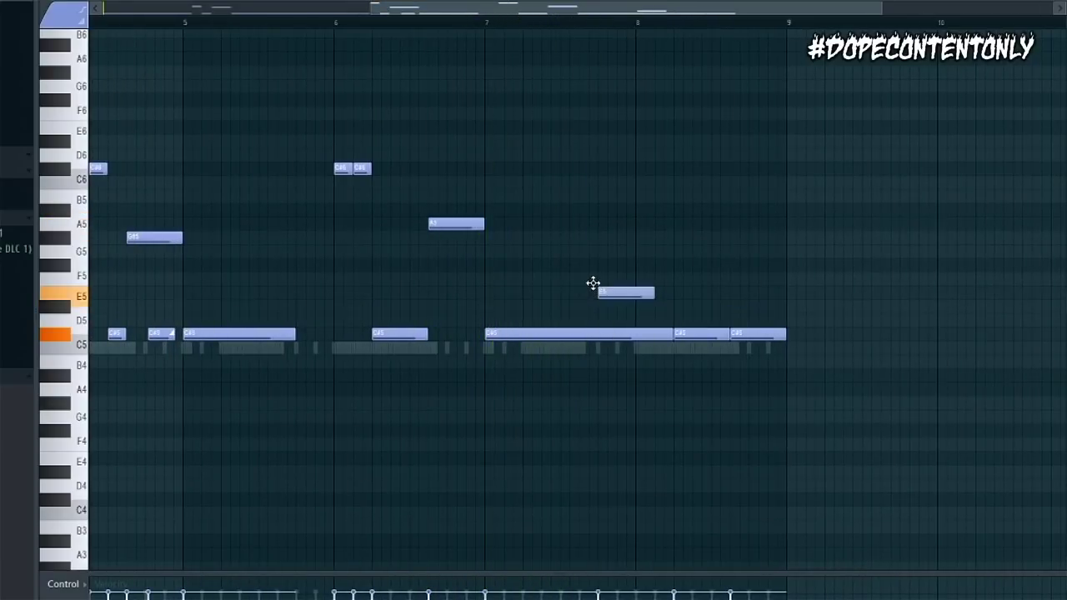
drag(665, 334, 592, 335)
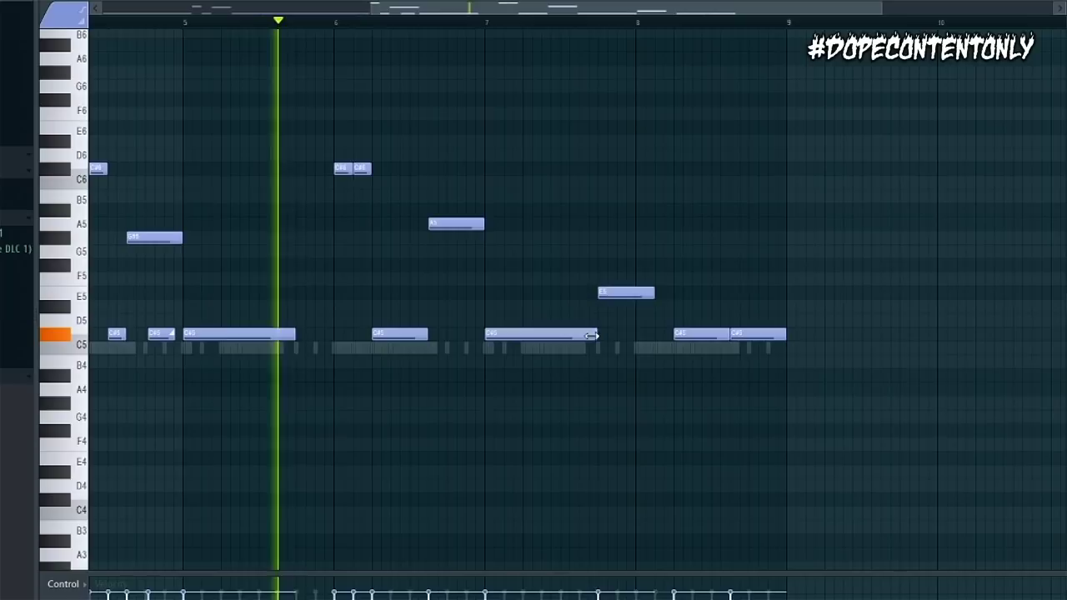
drag(650, 293, 667, 293)
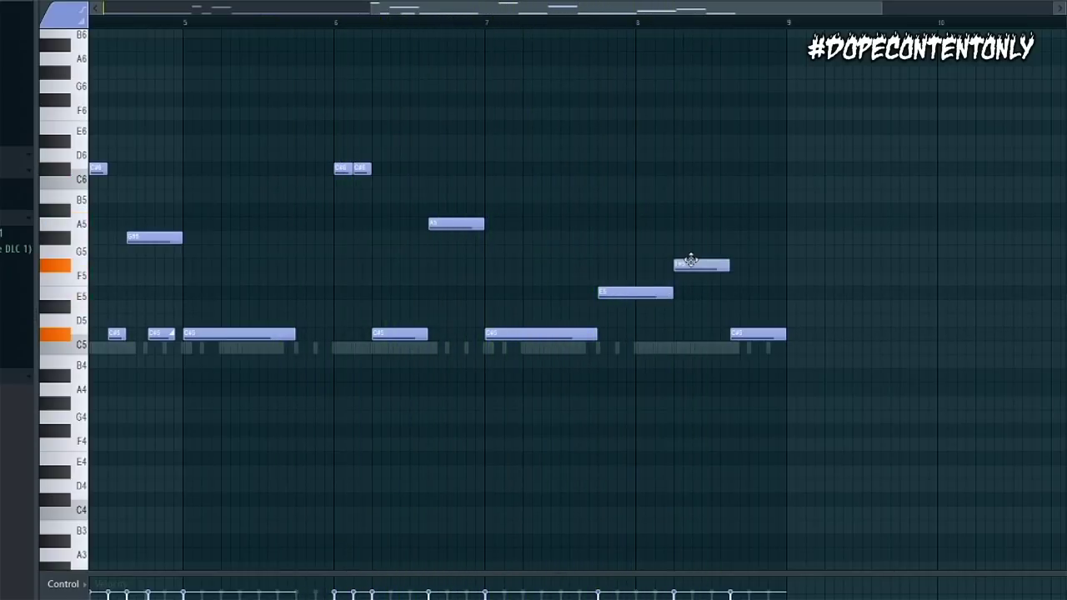
Raise the last C#5 note of bar 8 to A5, align its end with bar 9 and play the line back
click(479, 21)
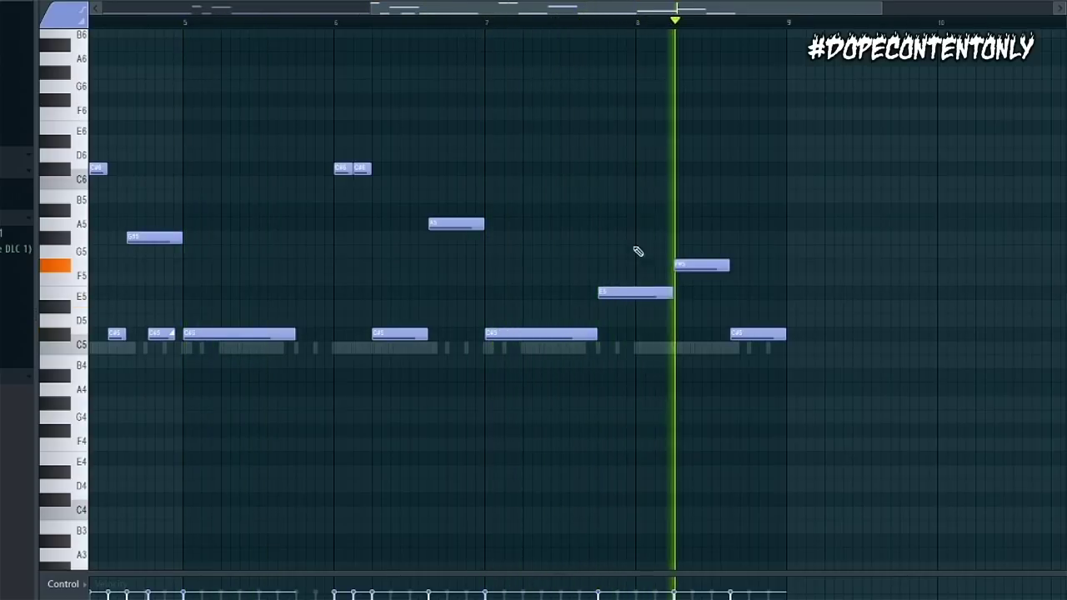
key(space)
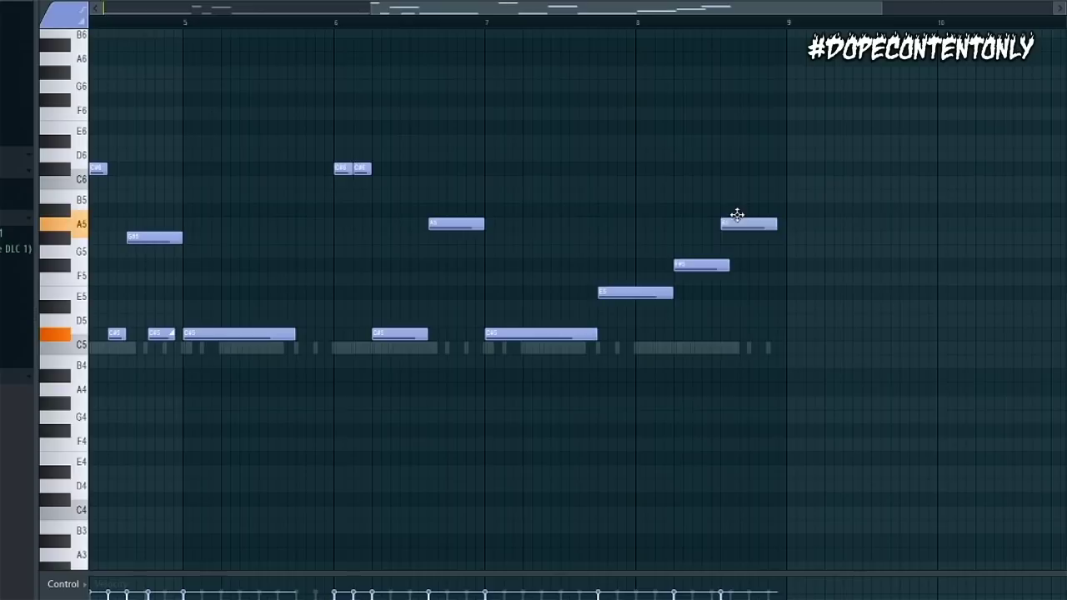
key(space)
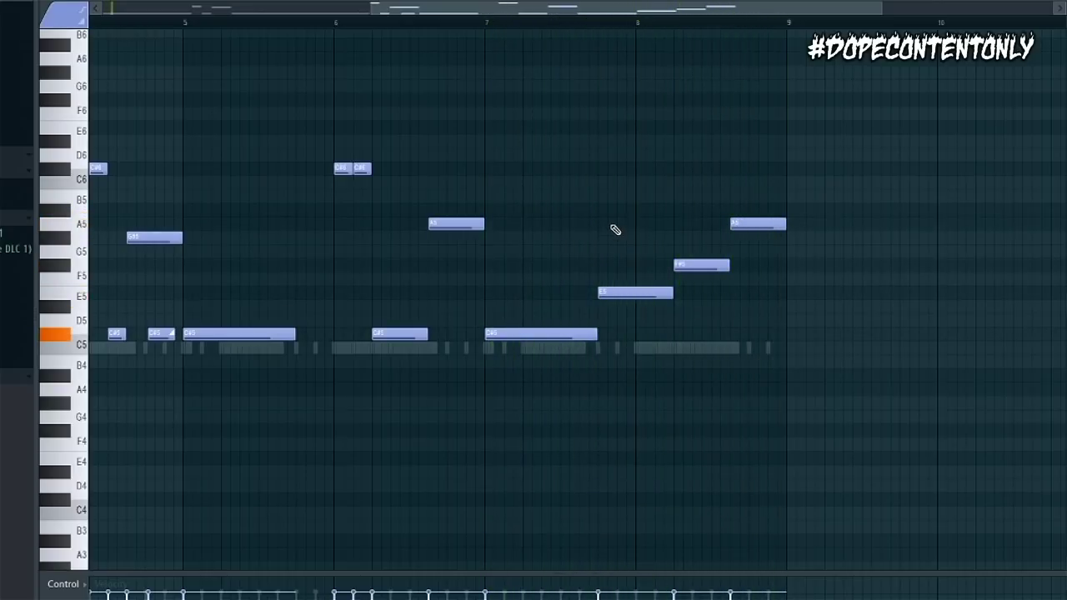
Place a short C#7 slide note near the end of bar 3, followed by a C#5 slide note to bring the pitch back
scroll(595, 31, down, 2)
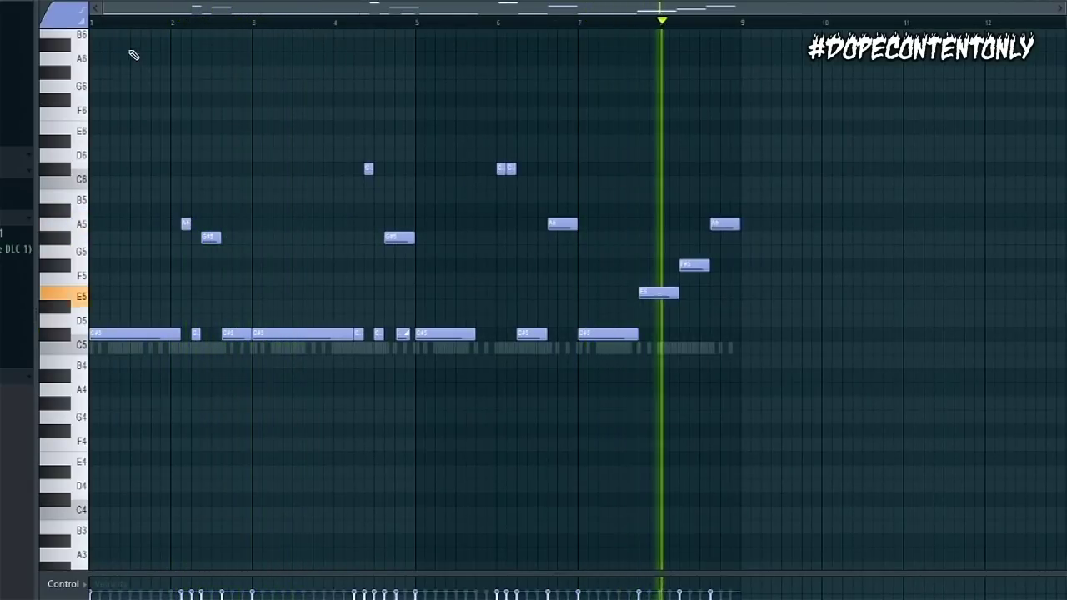
click(136, 23)
scroll(247, 25, up, 3)
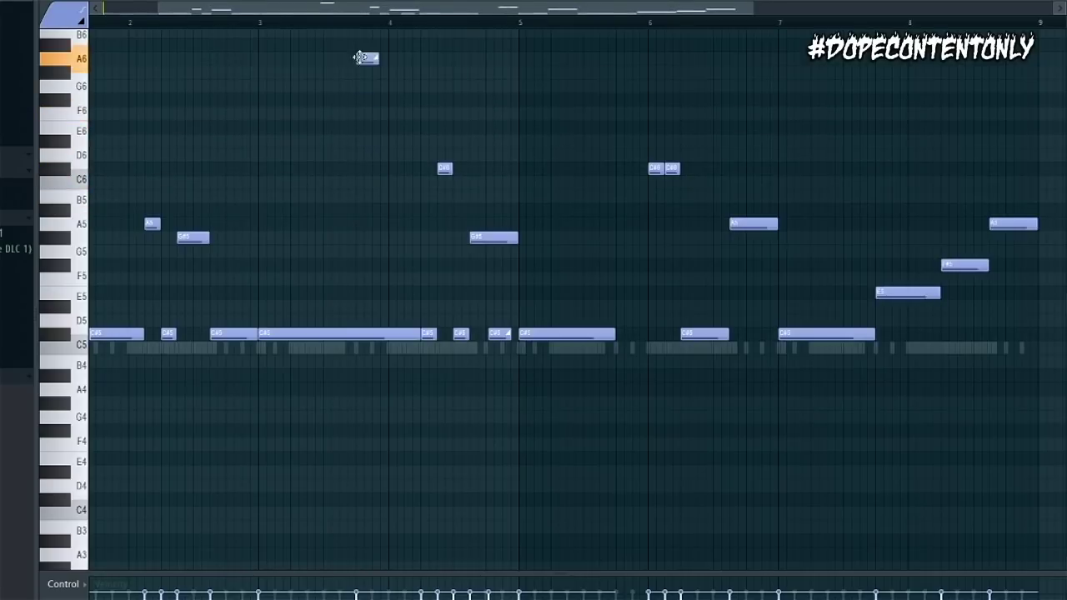
drag(359, 33, 355, 45)
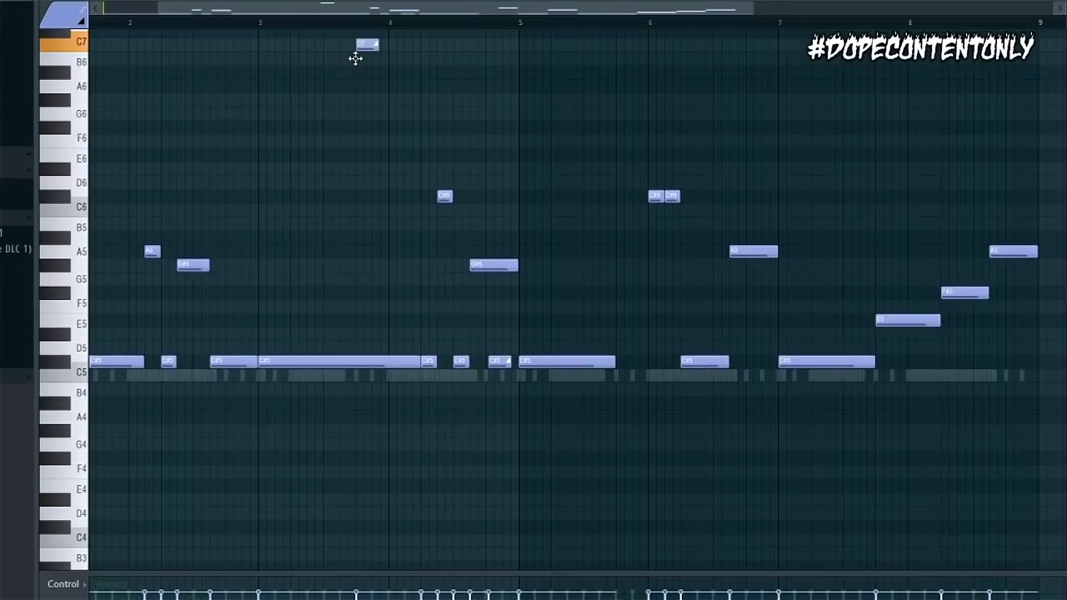
key(space)
scroll(372, 93, up, 2)
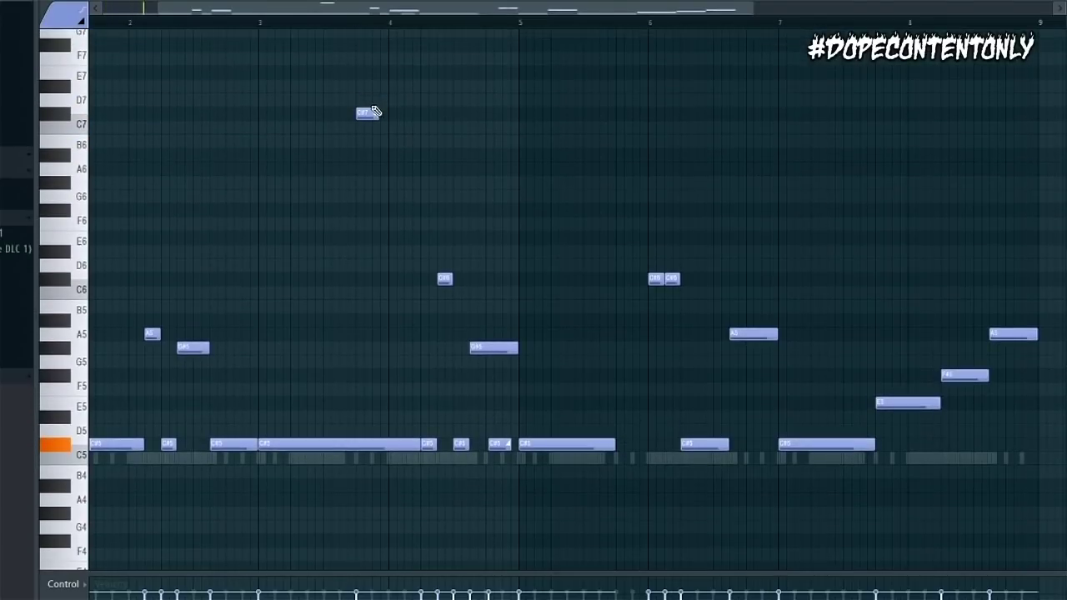
drag(368, 113, 361, 113)
drag(385, 375, 372, 444)
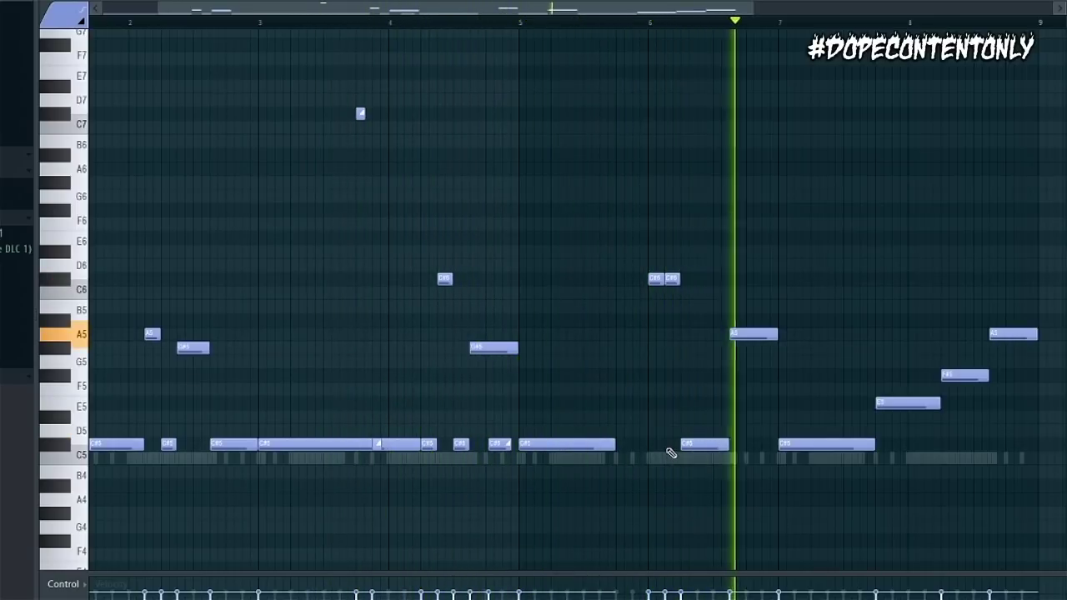
Add a short C#5 slide note near the end of bar 6, followed by another slide note lowered an octave to C#4
key(space)
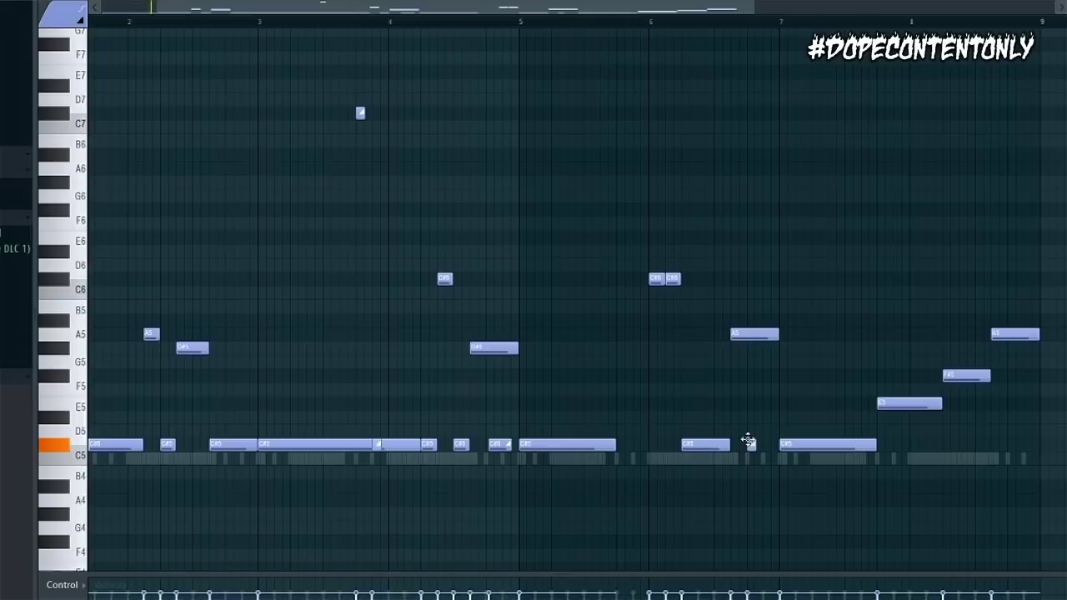
click(753, 445)
key(space)
click(768, 445)
key(ctrl+Down)
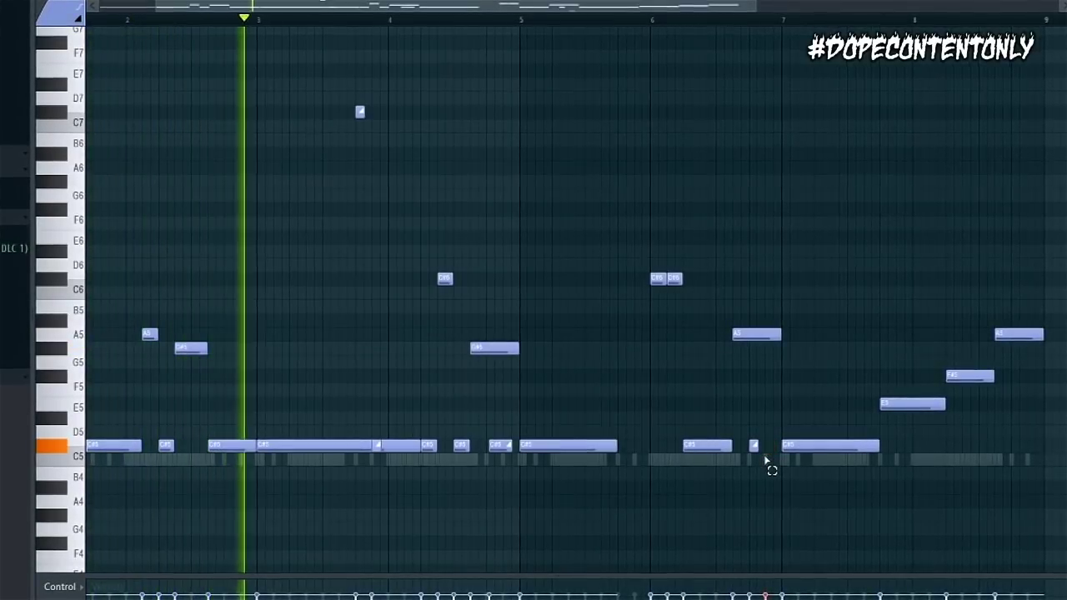
scroll(700, 414, down, 1)
scroll(700, 417, down, 3)
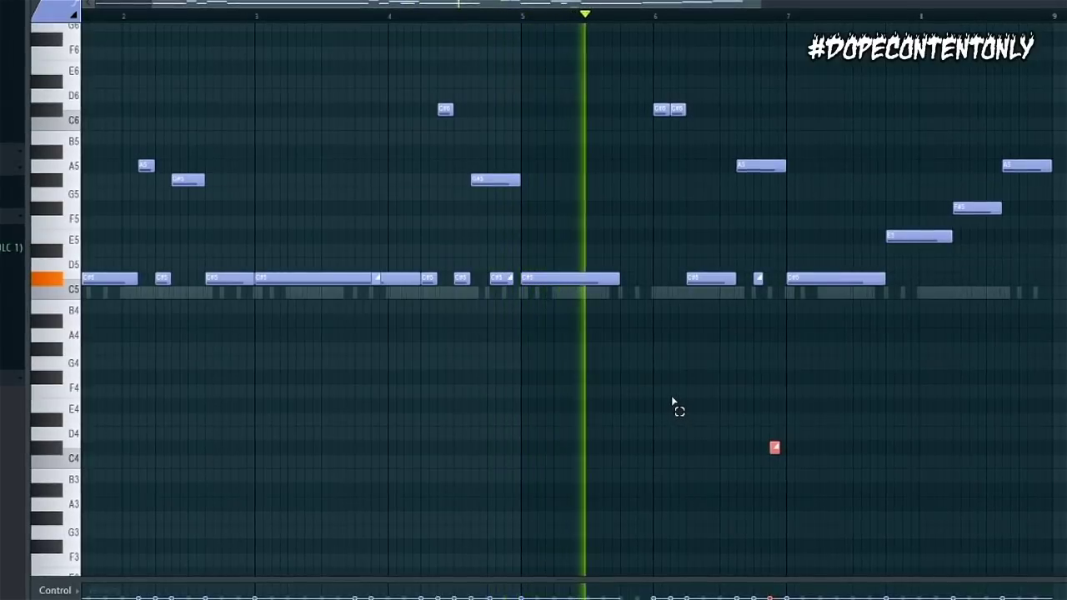
scroll(662, 403, up, 4)
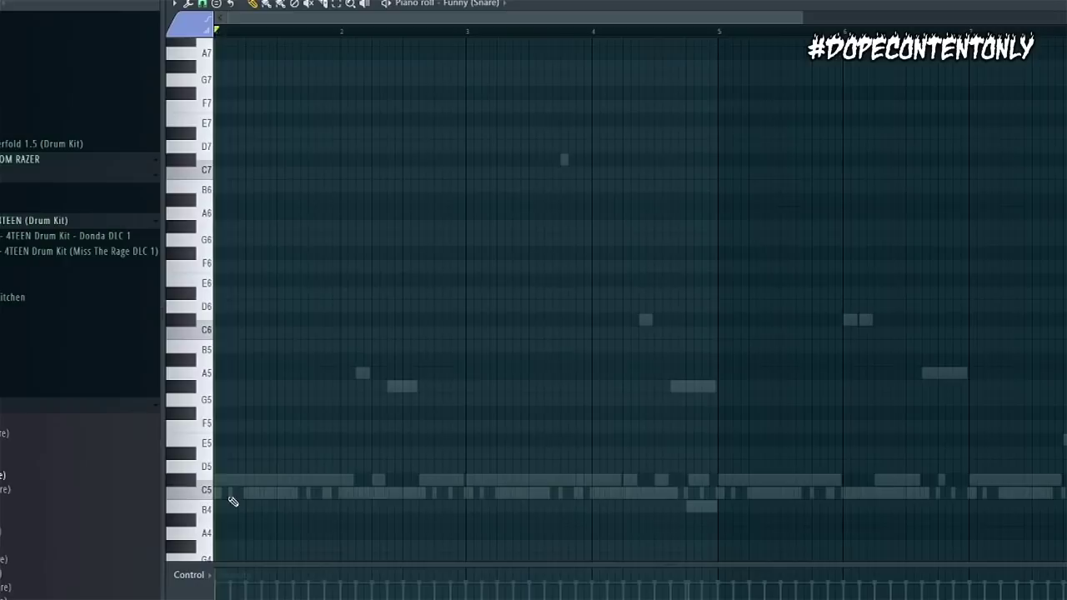
Write sustained two-bar notes on G#5, G5 and C5, and extend the C5 note to bar 9
click(484, 492)
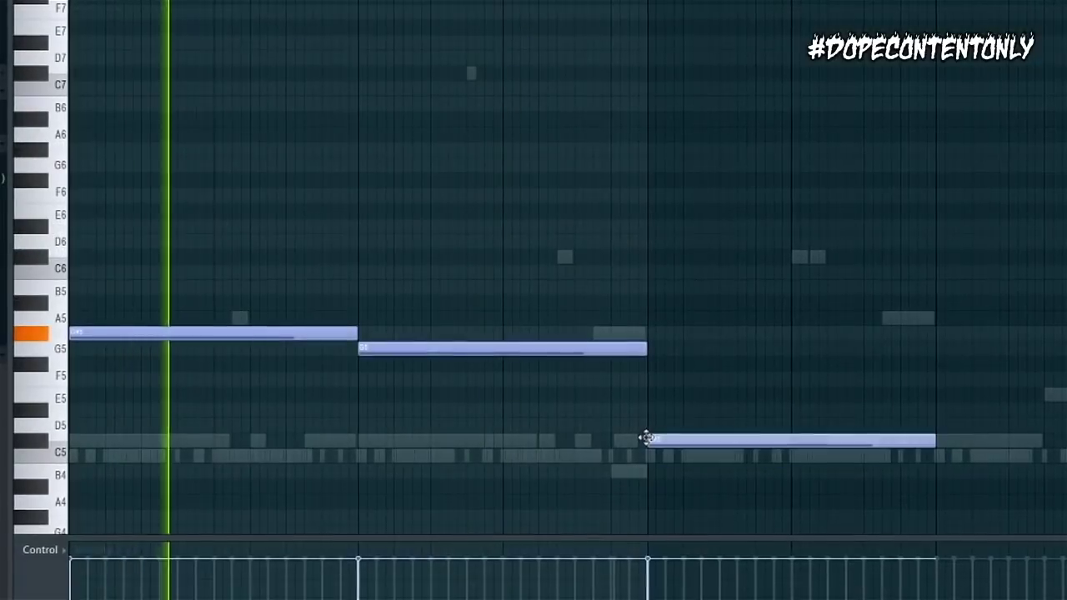
drag(647, 437, 652, 457)
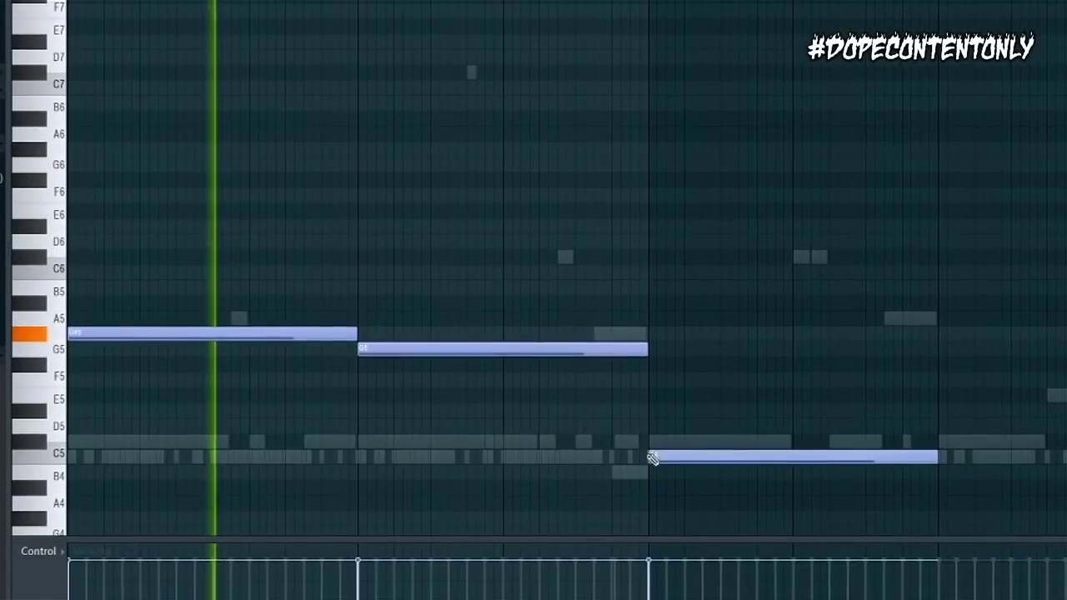
scroll(534, 275, down, 2)
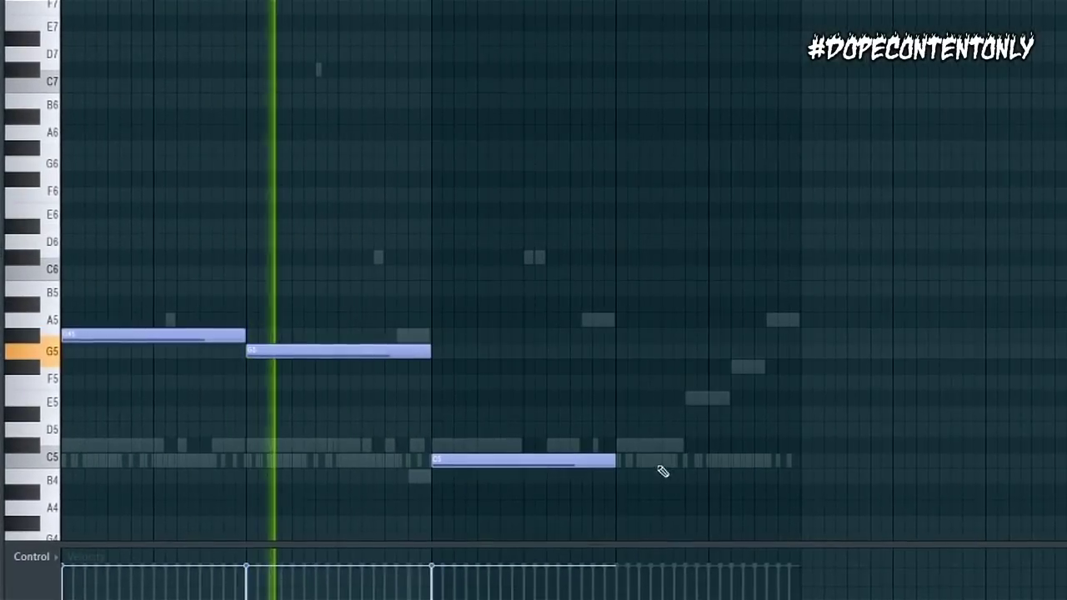
drag(653, 460, 846, 466)
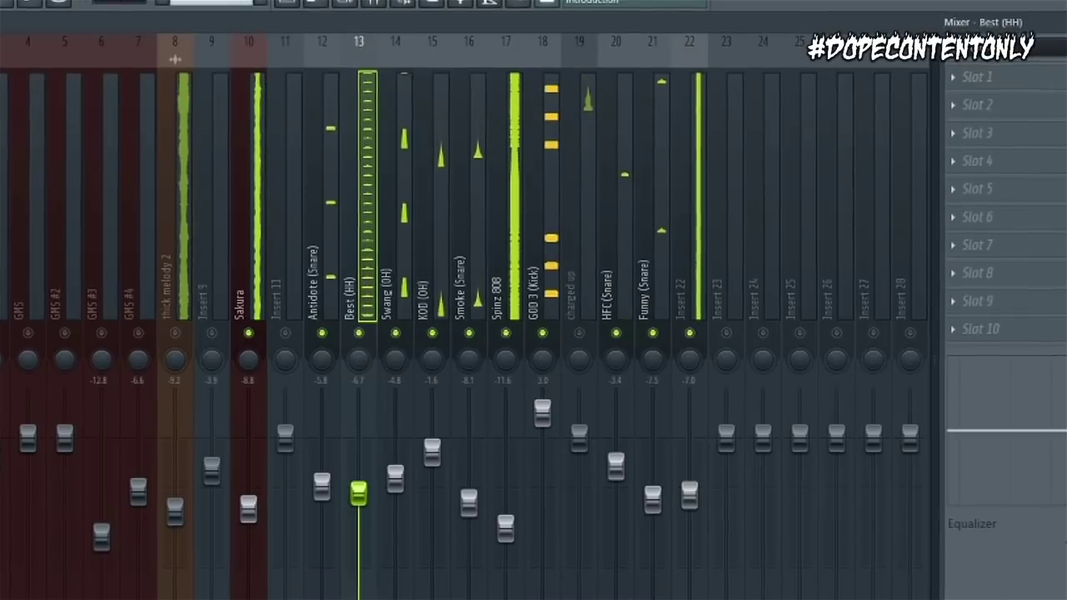
Unmute the charged up mixer track and lower its volume
click(579, 334)
drag(578, 438, 610, 502)
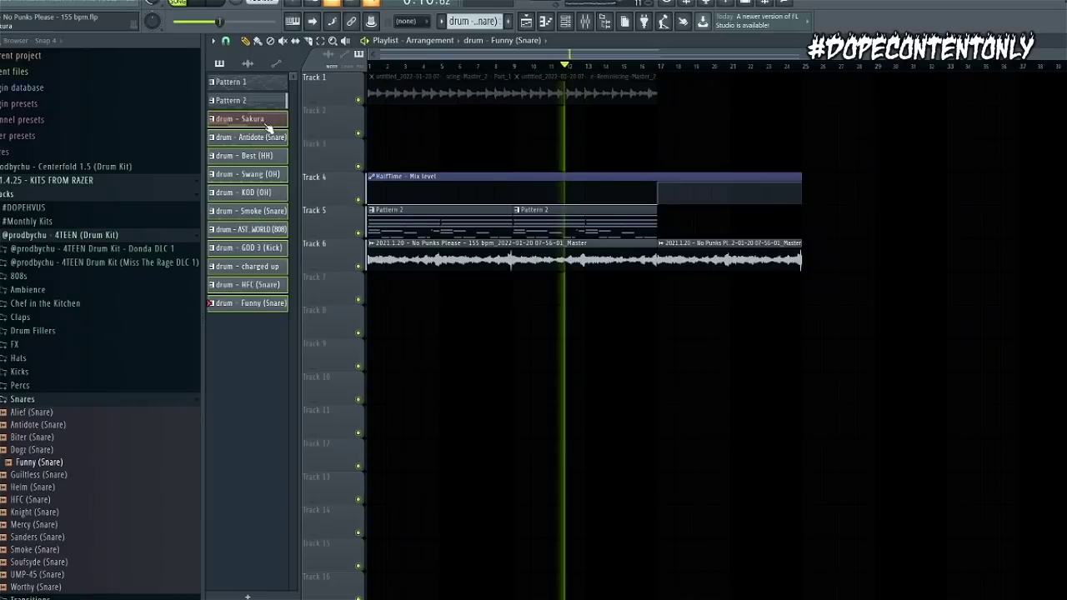
Place the split drum patterns at bar 1 on tracks 7 to 17 of the playlist and duplicate them twice in sequence
drag(250, 118, 394, 293)
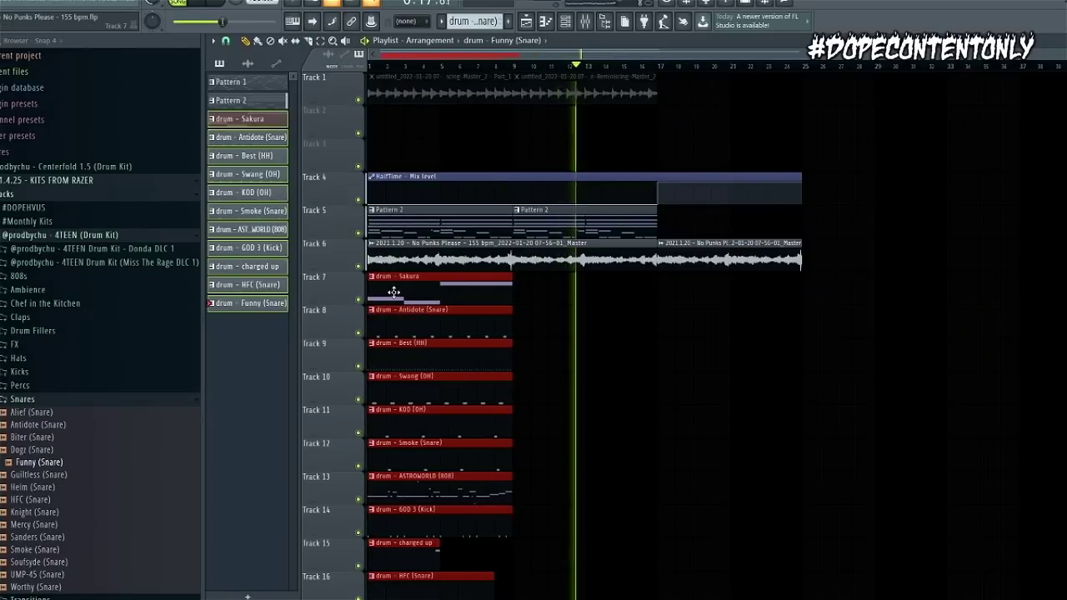
ctrl+right_click(433, 310)
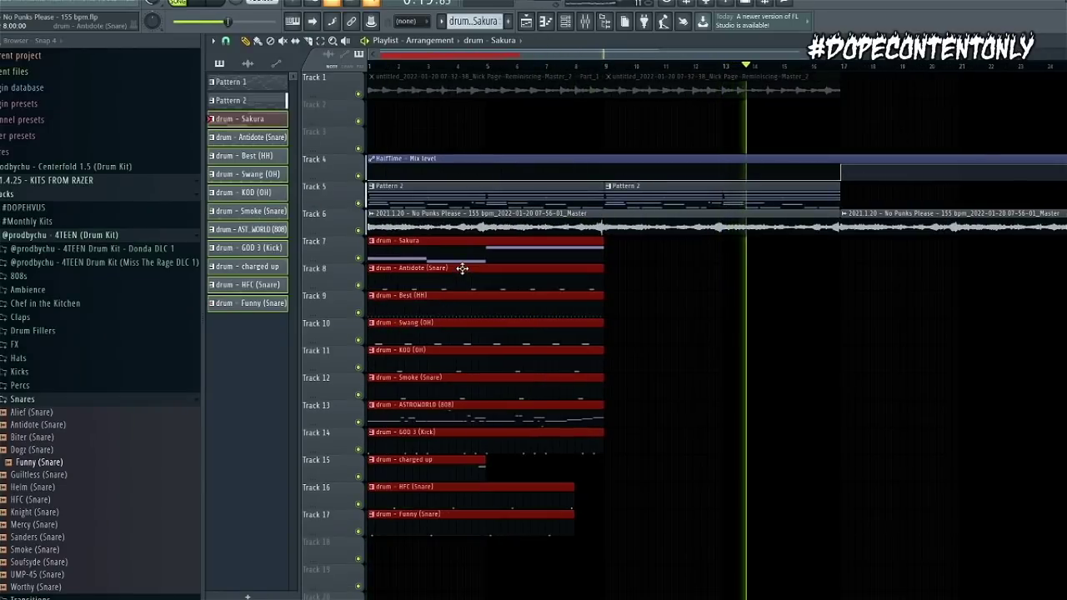
key(ctrl+b)
key(ctrl+b)
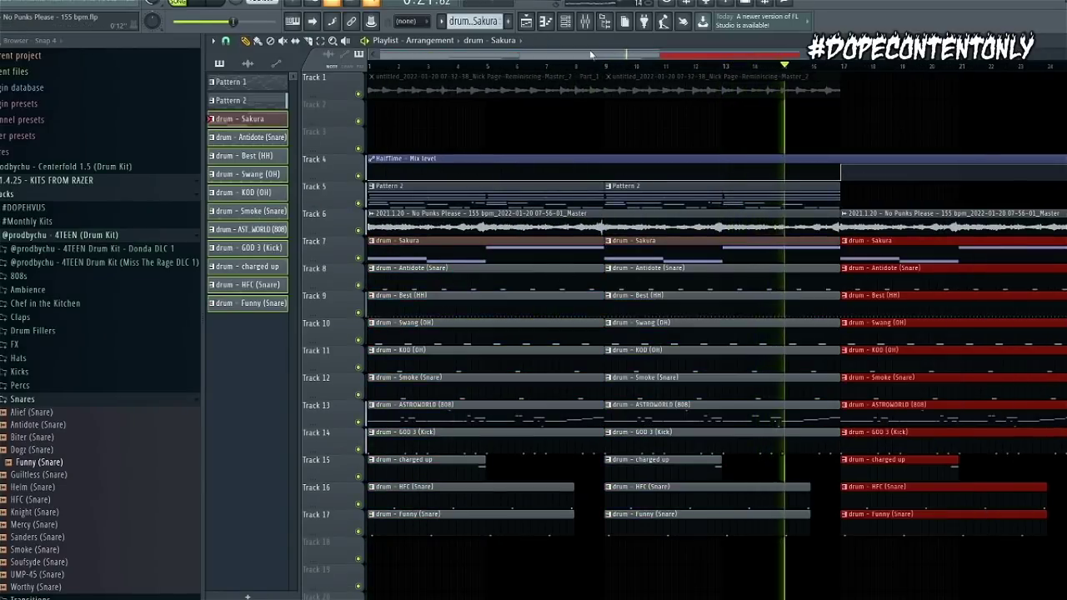
Create an automation clip for the mix level of the Patcher effect on the Sakura mixer track
click(585, 22)
click(505, 227)
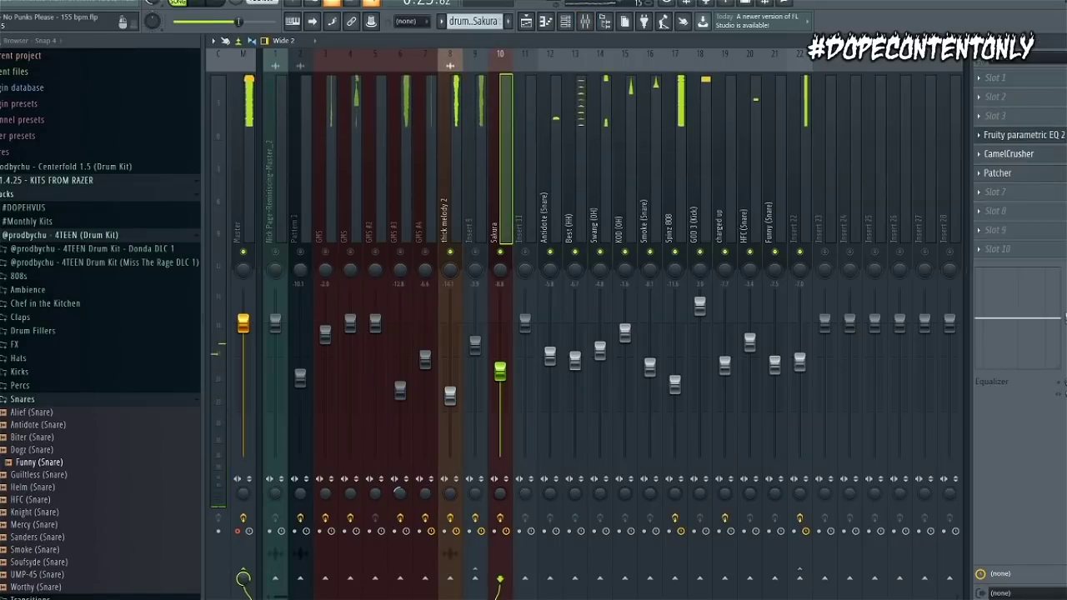
right_click(1063, 171)
click(1037, 280)
key(Escape)
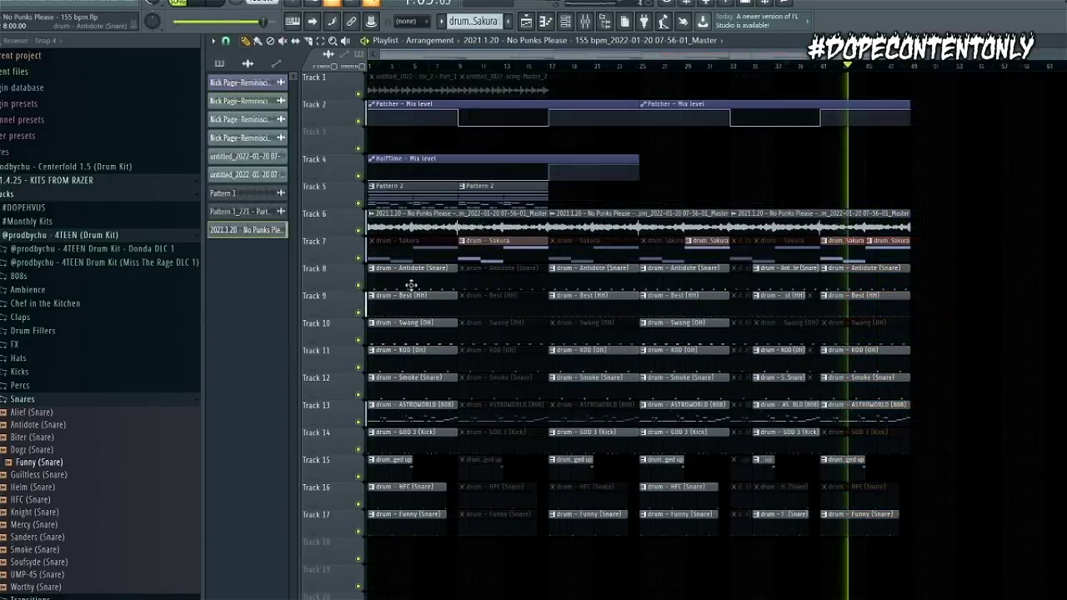
Delete the muted Sakura clips at bars 1 and 17 and the muted drum clips in bars 9 to 17
right_click(409, 257)
right_click(577, 256)
right_click(503, 277)
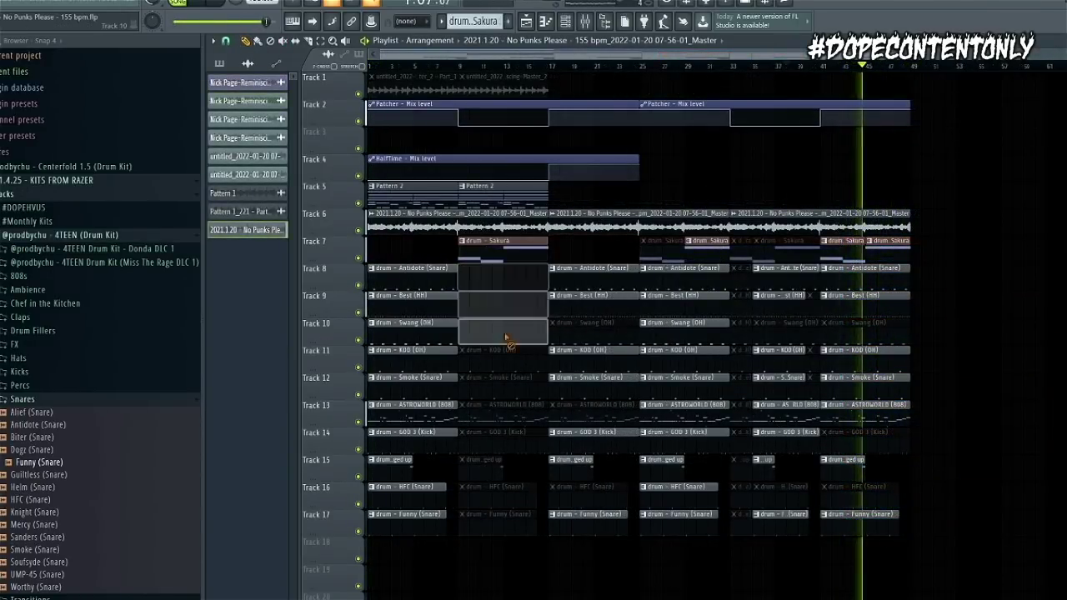
Delete the muted clips from bar 17 onward, and undo the last deletions on tracks 14 to 16
right_click(578, 415)
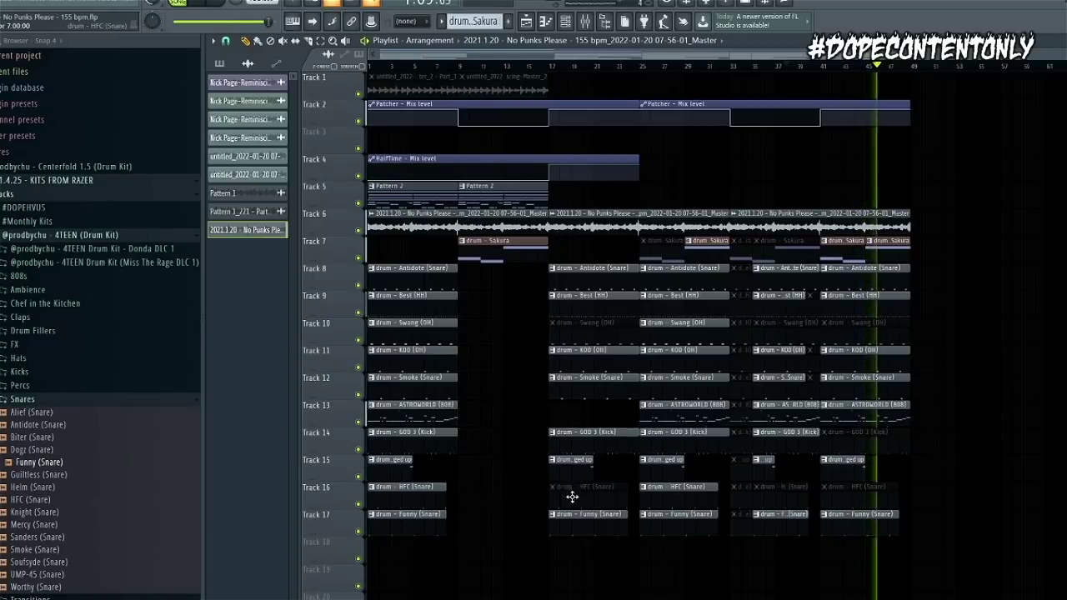
right_click(602, 332)
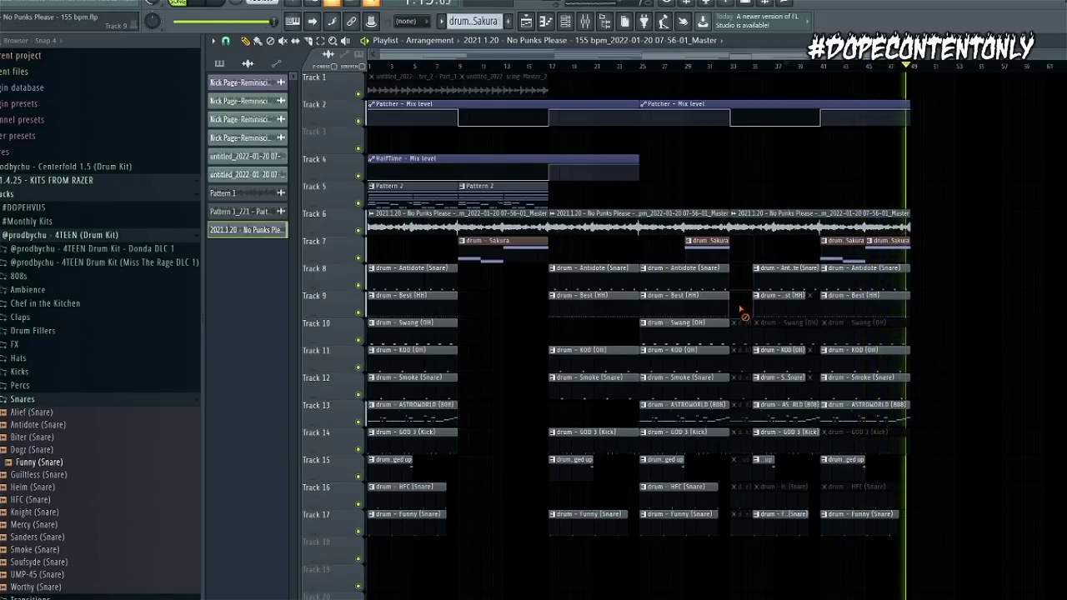
right_click(775, 335)
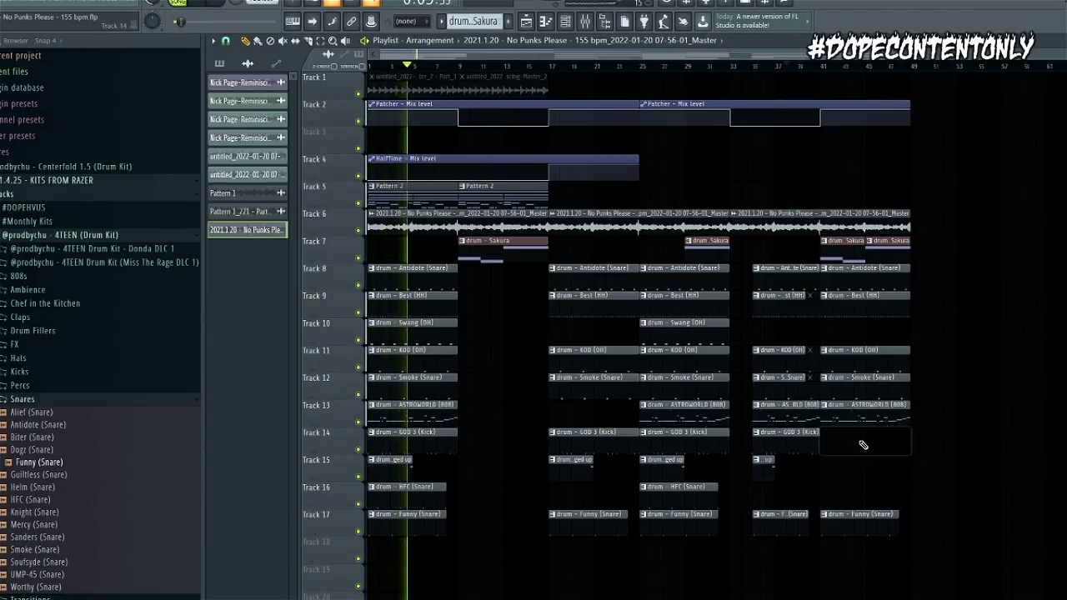
key(ctrl+z)
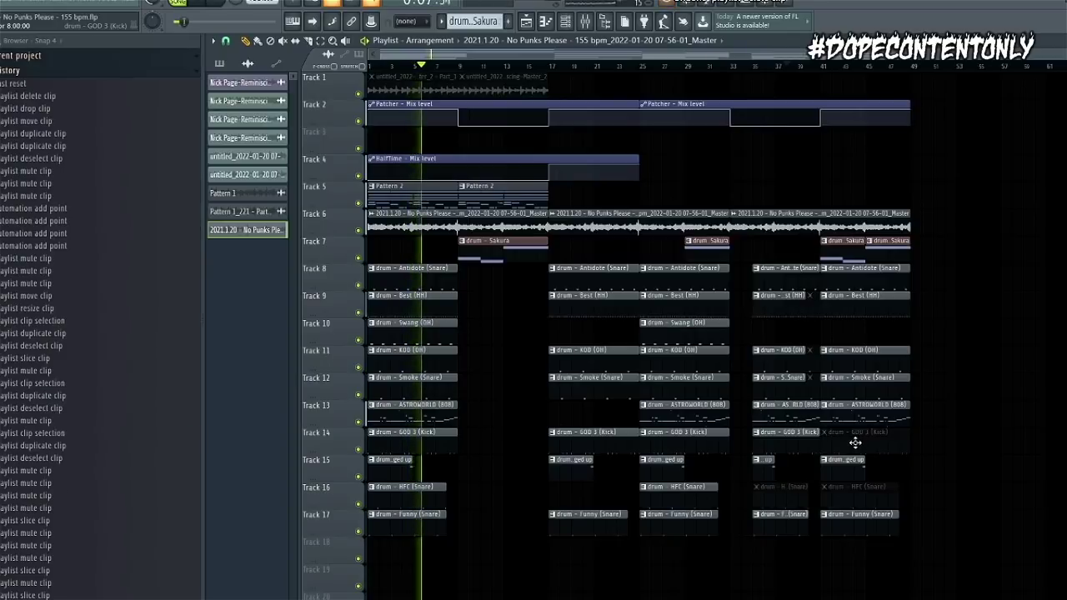